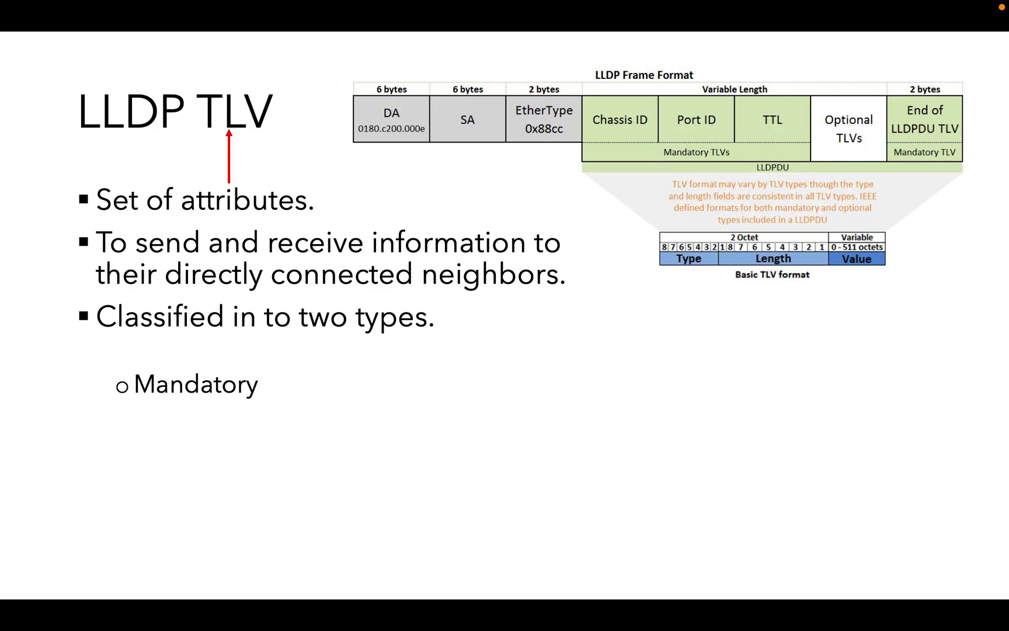
key(Right)
key(Right)
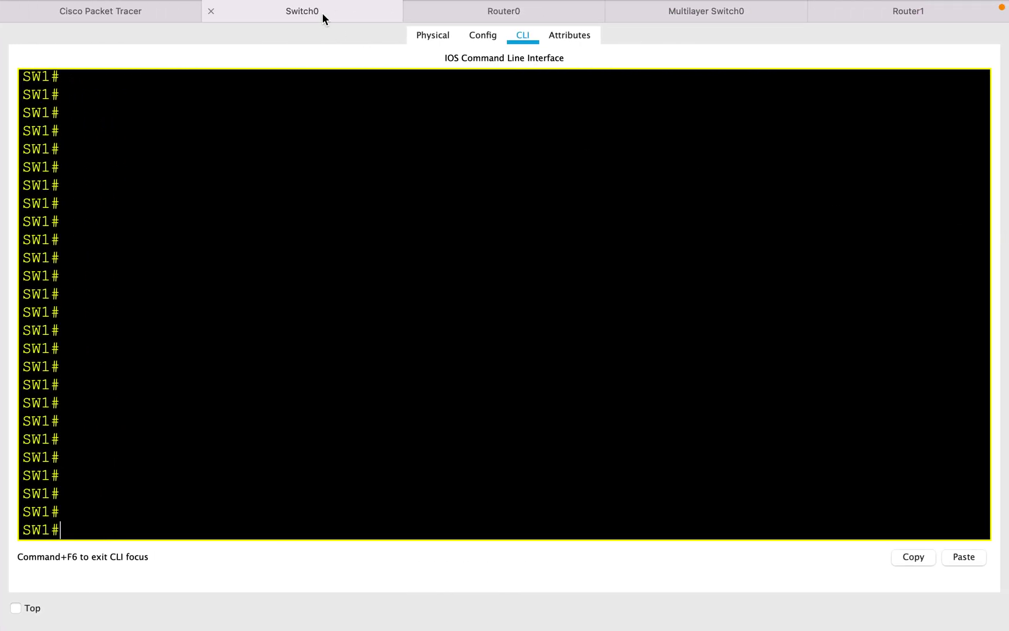
Show the topology with Router0, Router1, Switch0 and Multilayer Switch0, then bring up Switch0's CLI
mouse_move(104, 13)
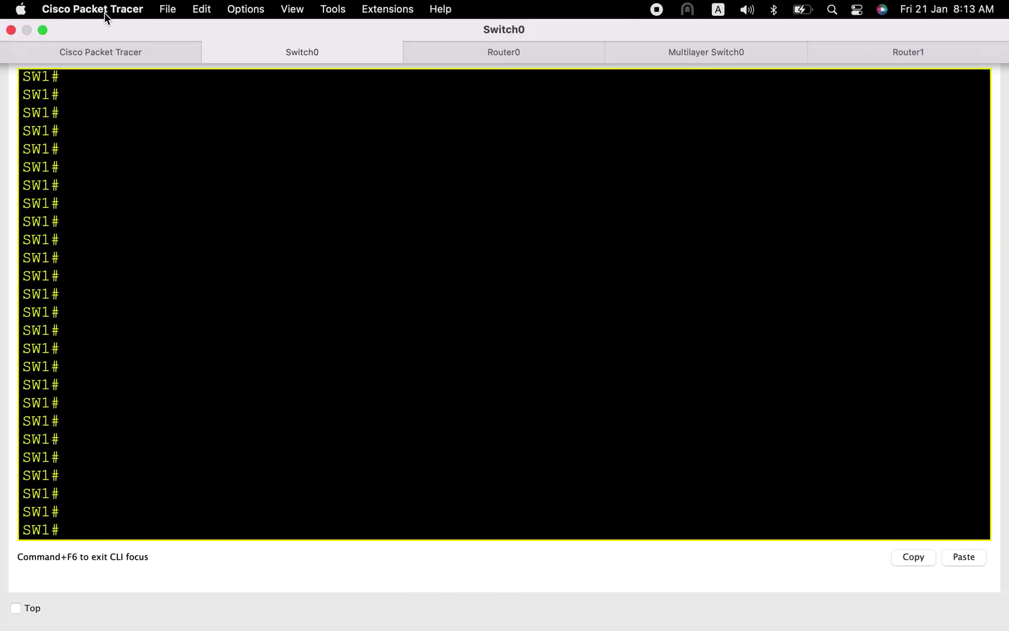
click(104, 49)
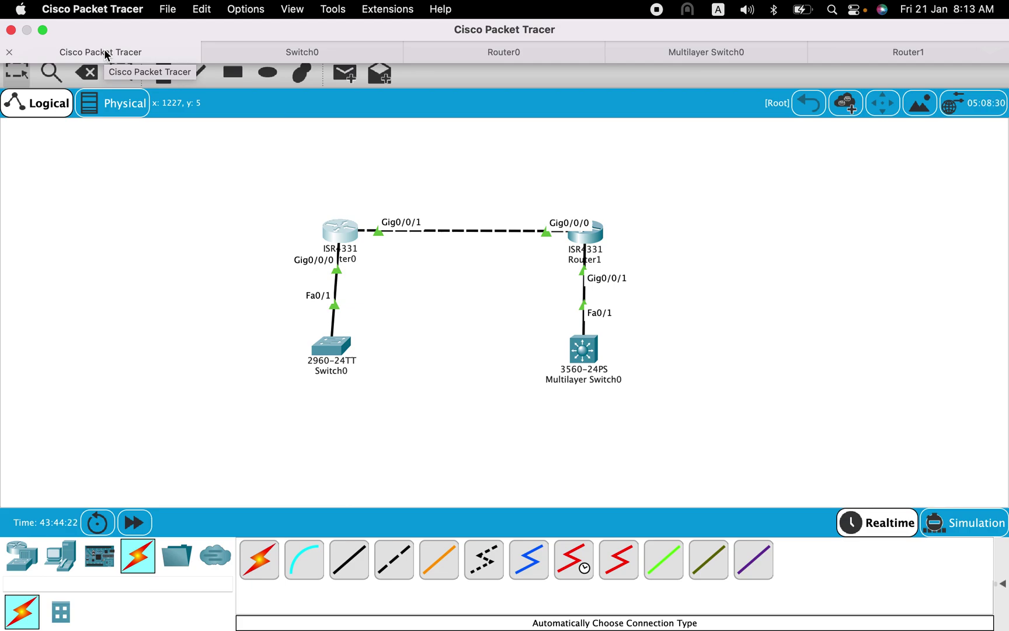
click(232, 52)
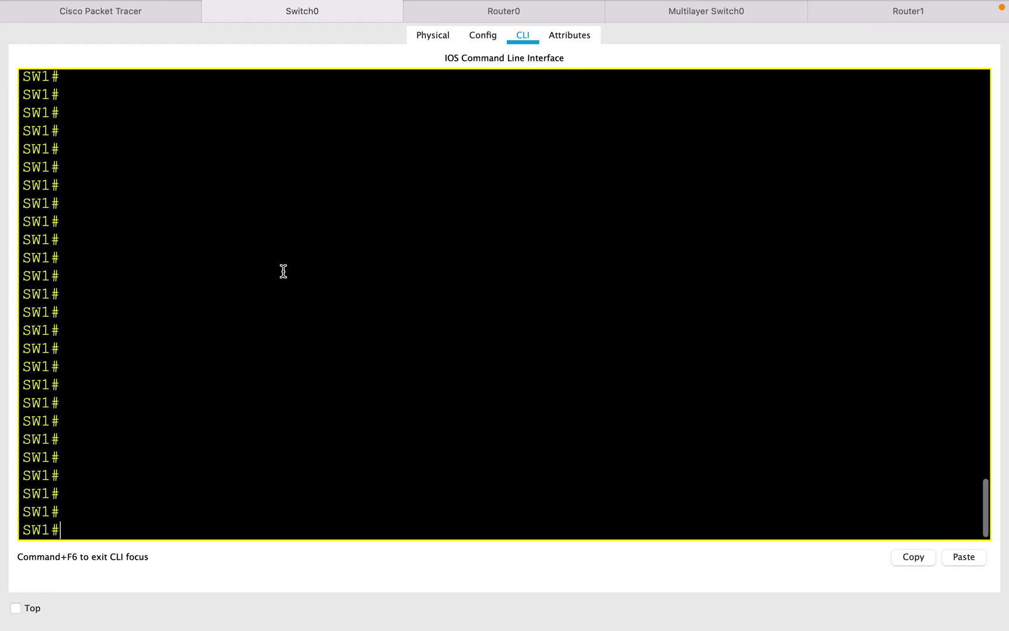
Run show lldp on SW1, which reports that LLDP is not enabled
text(sho)
key(Tab)
text(lld)
key(Tab)
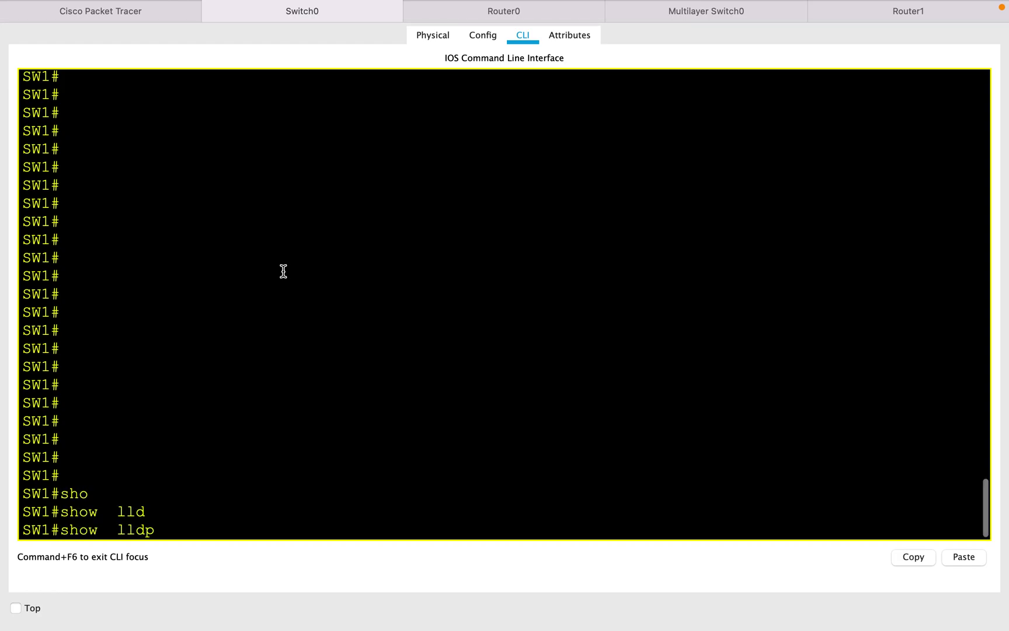
key(Return)
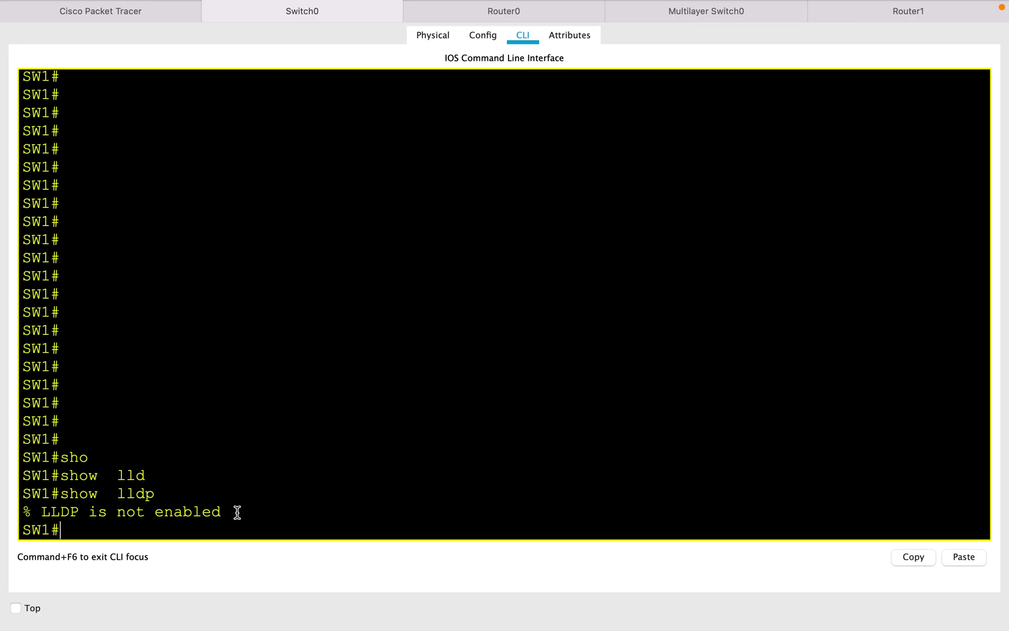
drag(236, 512, 5, 512)
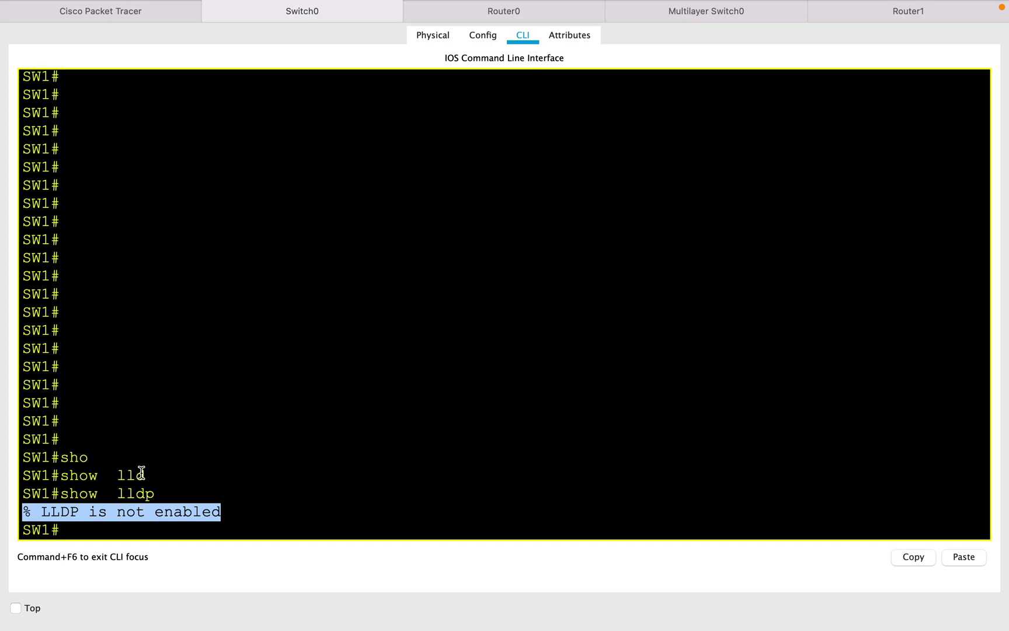
click(211, 475)
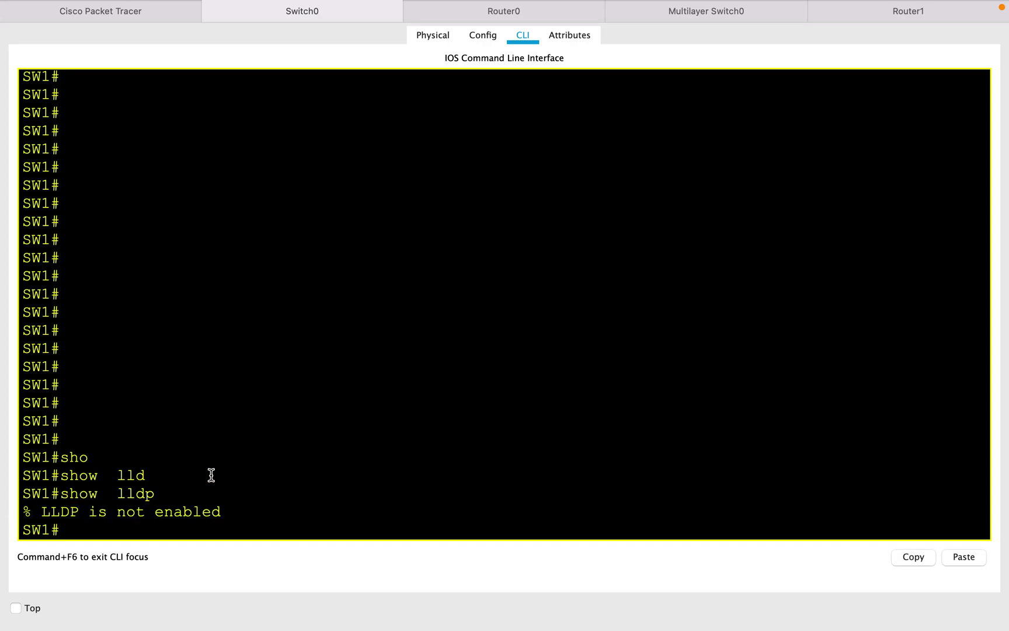
Enable LLDP globally on SW1 with lldp run in global configuration mode
text(conf t)
key(Return)
text(ll)
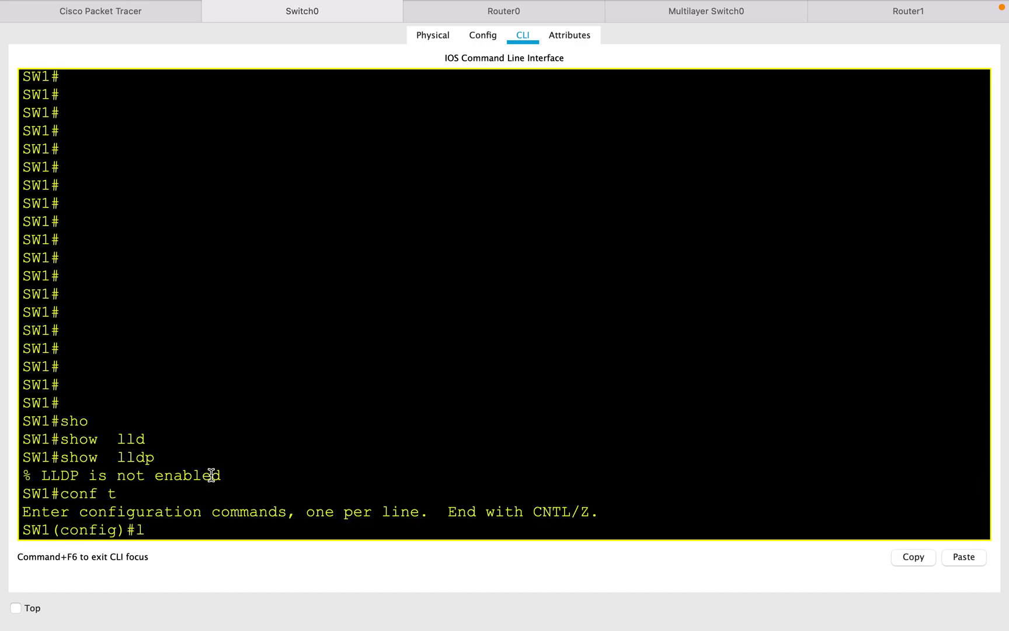
key(Tab)
text(?r)
key(Tab)
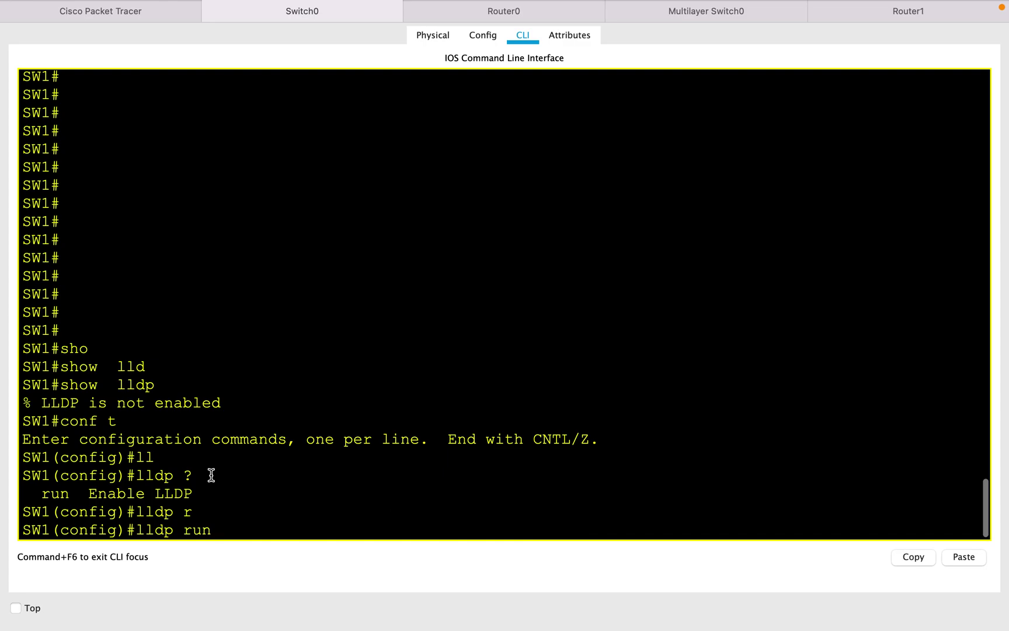
key(Return)
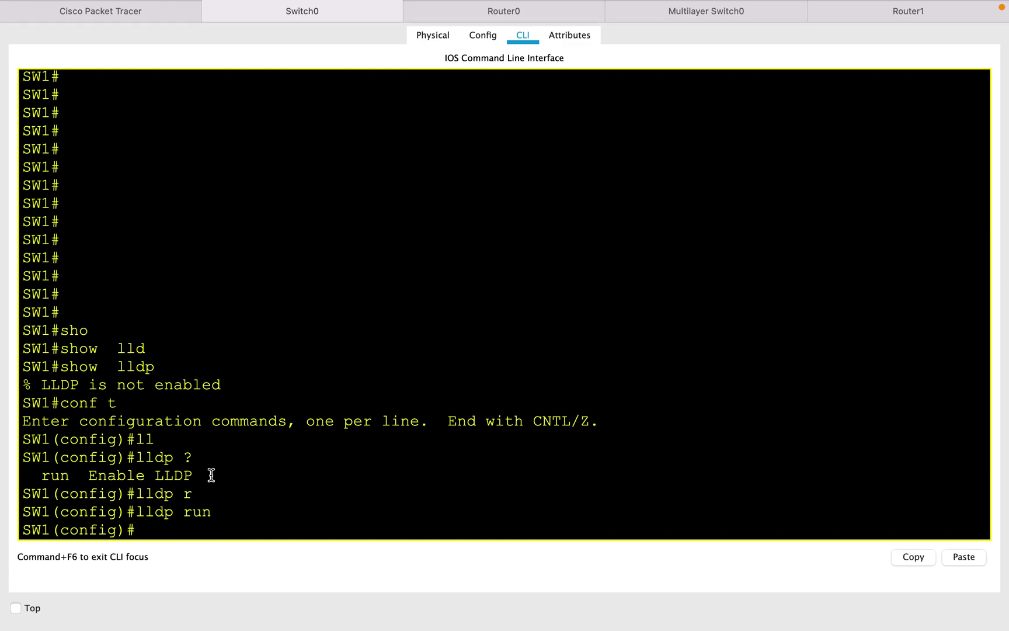
Rerun show lldp on SW1 to confirm Status: ACTIVE
key(ctrl+z)
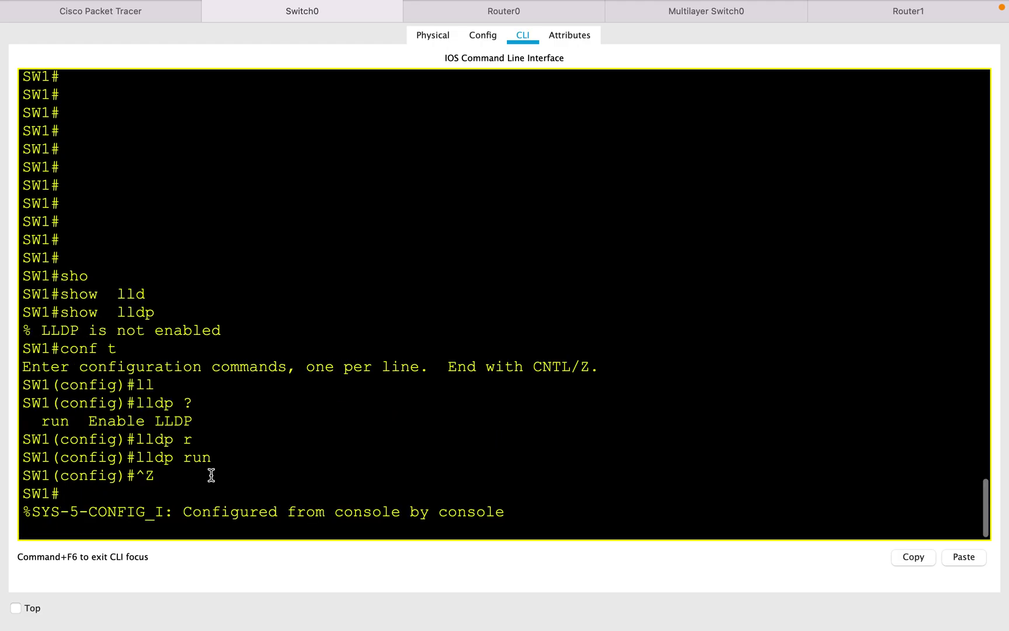
key(Return)
key(Return)
key(Up)
key(Up)
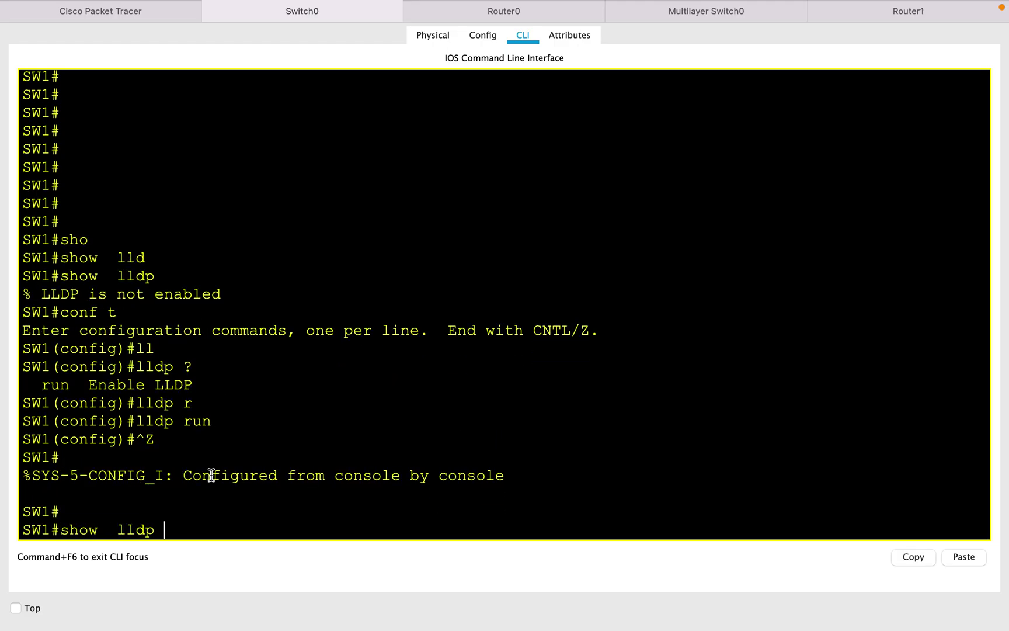
key(Return)
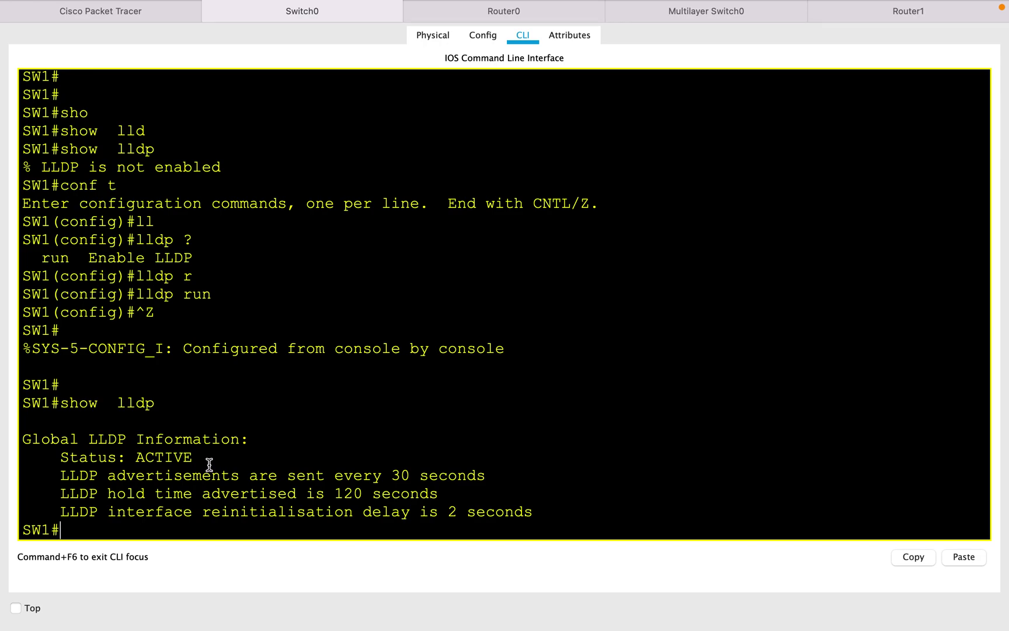
drag(201, 457, 61, 457)
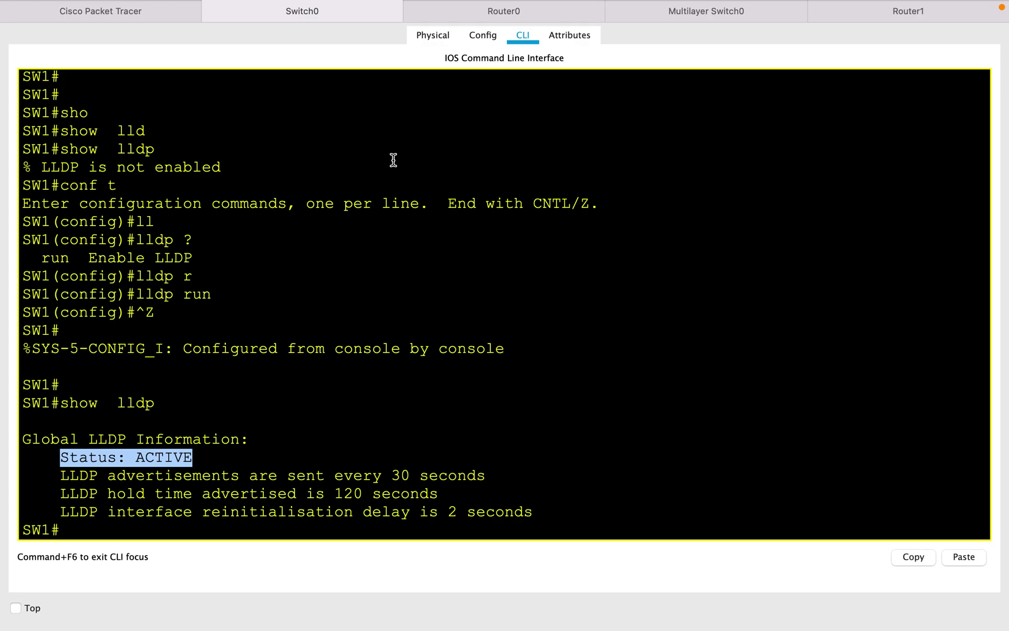
click(473, 18)
Run show lldp on R1, which reports that LLDP is not enabled
text(conf t)
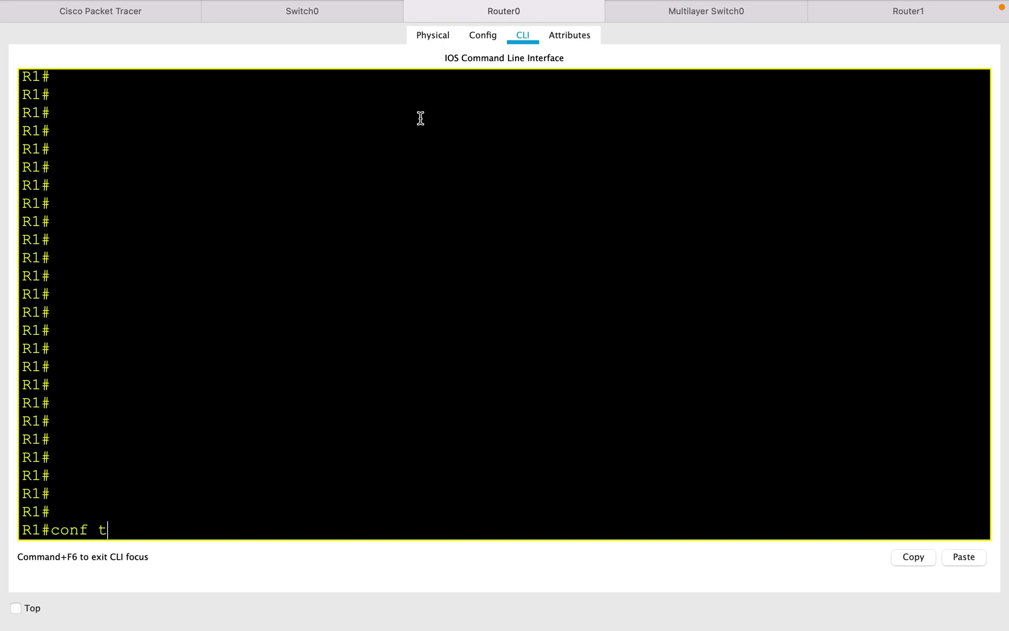
key(Return)
key(ctrl+z)
key(Return)
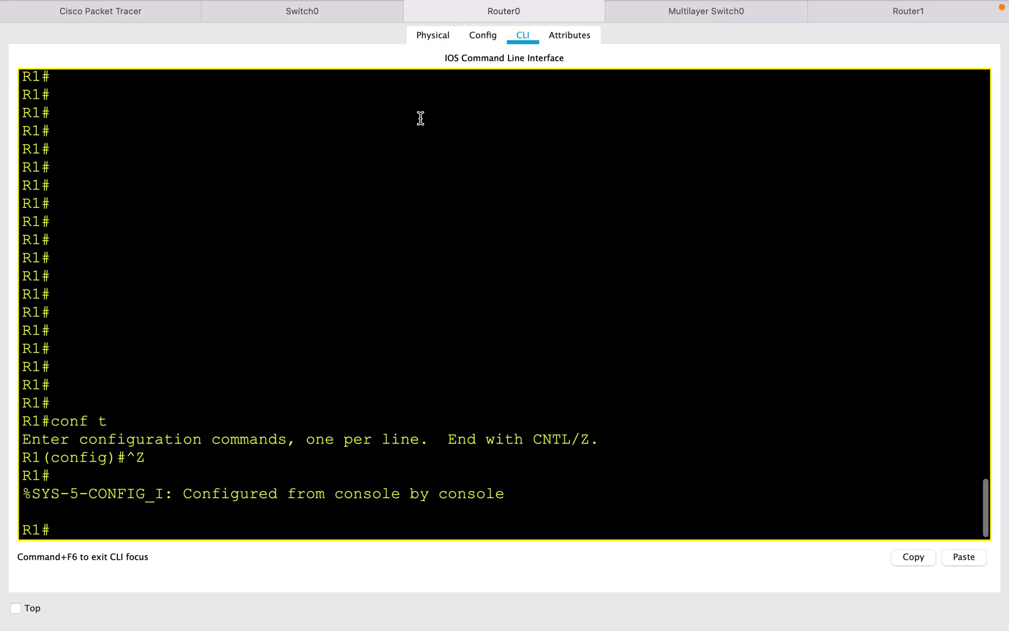
key(Return)
text(sho)
key(Tab)
text(ld)
key(Tab)
key(BackSpace)
text(k)
key(Tab)
key(BackSpace)
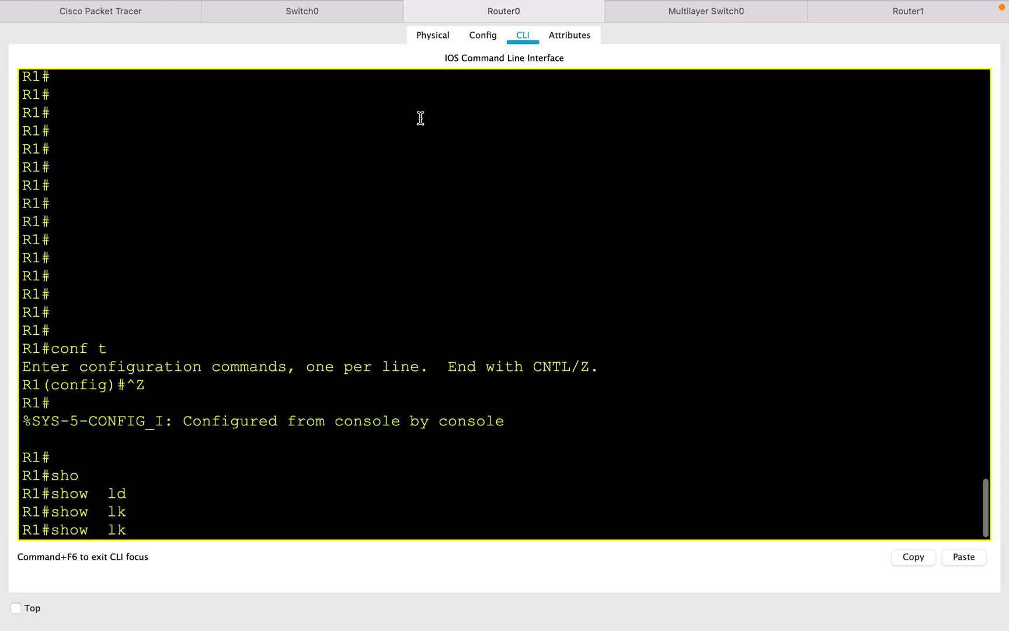
text(l)
key(Tab)
key(Return)
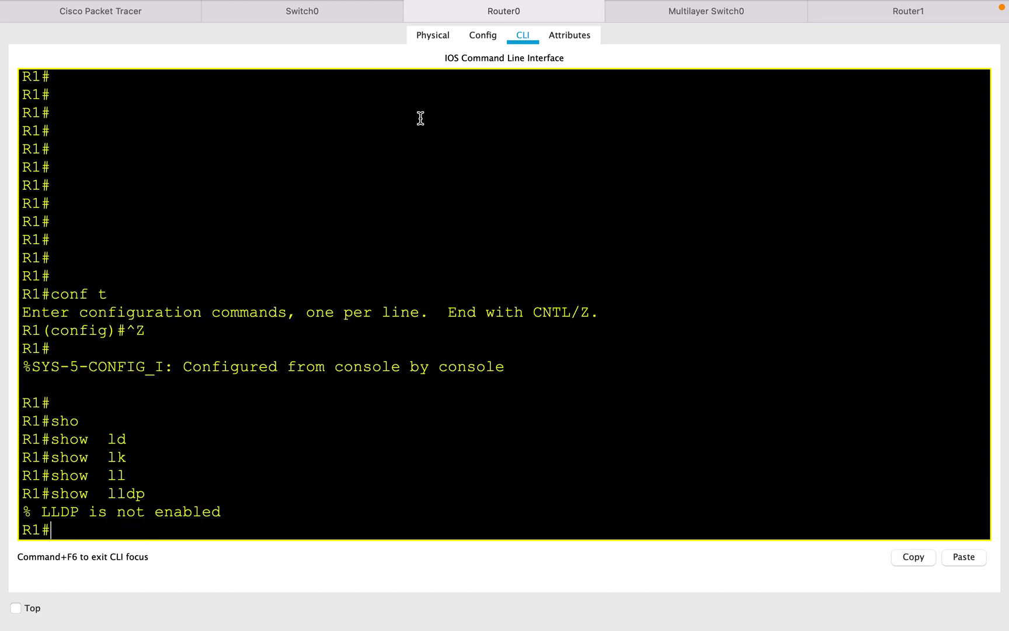
Enable LLDP globally on R1 with lldp run, then go back to Switch0's CLI
text(conf t]ll)
key(BackSpace)
key(BackSpace)
key(BackSpace)
key(Return)
text(ll)
key(Tab)
text(r)
key(Tab)
key(Return)
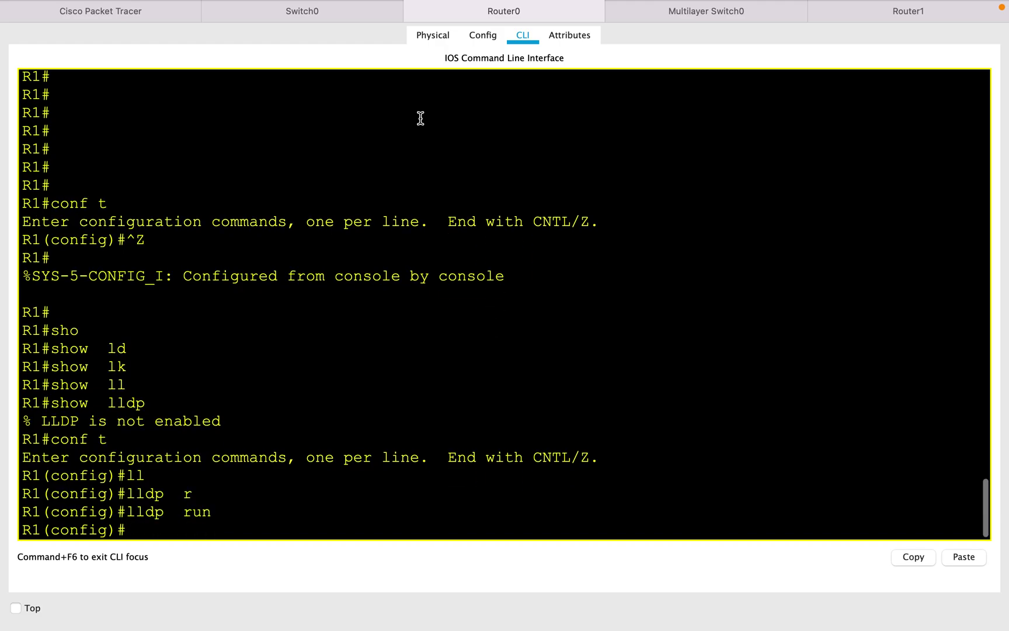
key(ctrl+z)
click(360, 16)
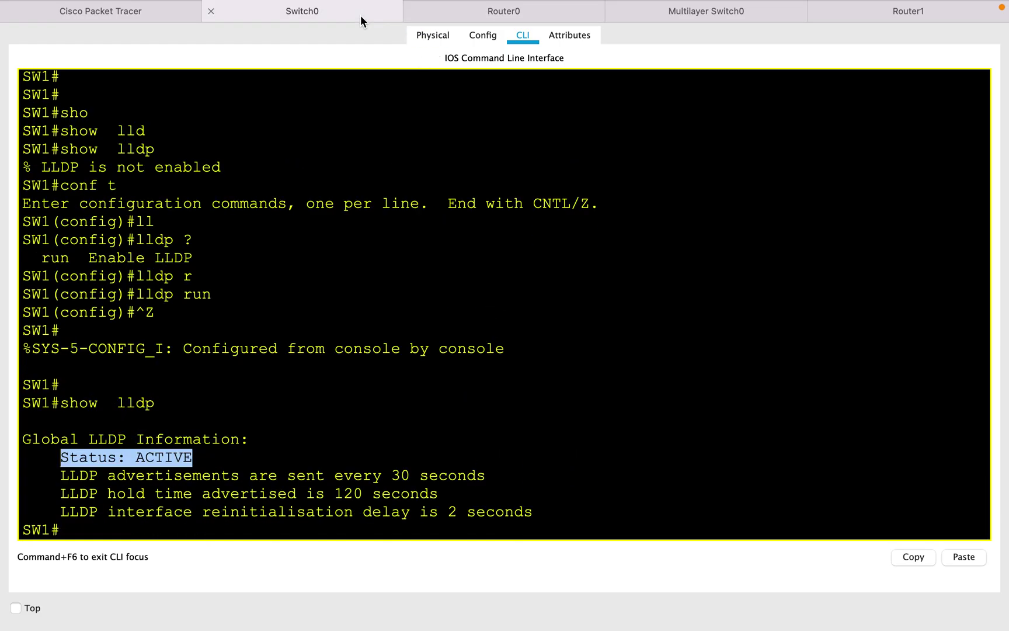
click(313, 158)
key(Return)
key(Return)
text(sho)
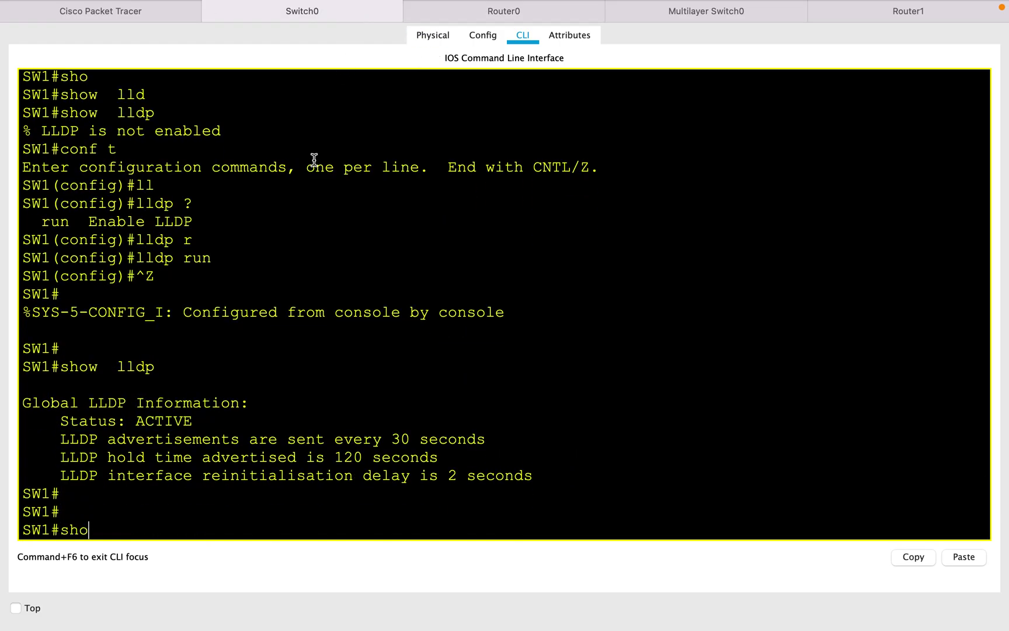
key(Tab)
text(lld)
key(Tab)
text(nei)
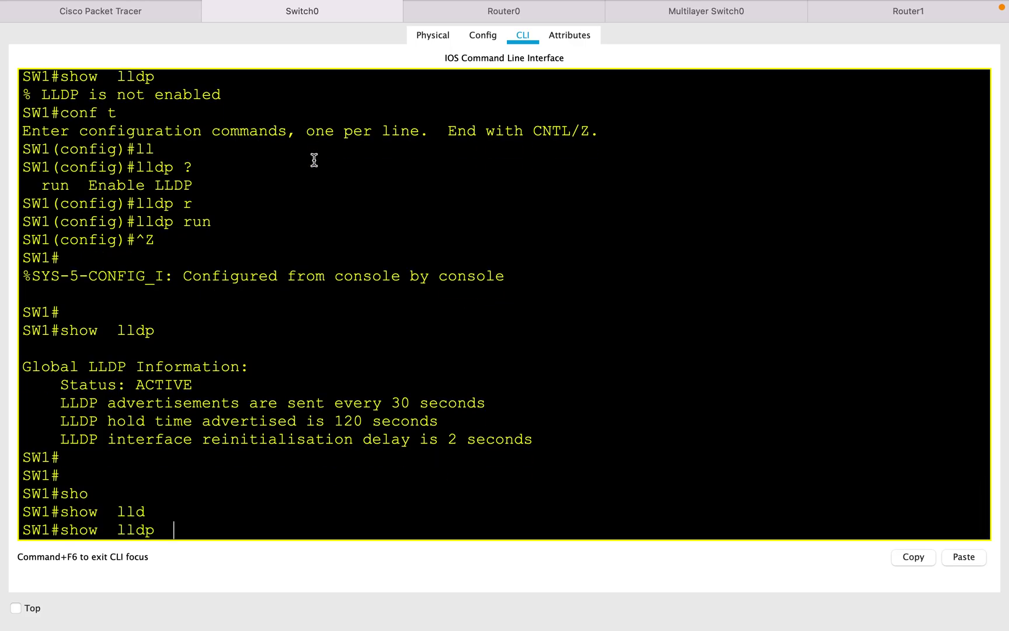
key(Tab)
key(Return)
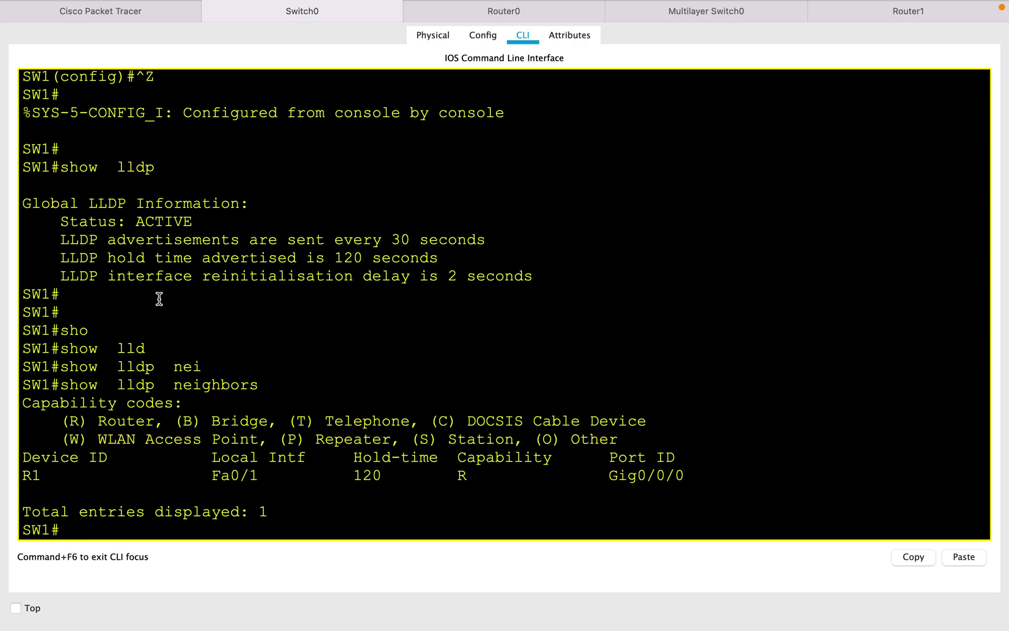
drag(109, 457, 20, 458)
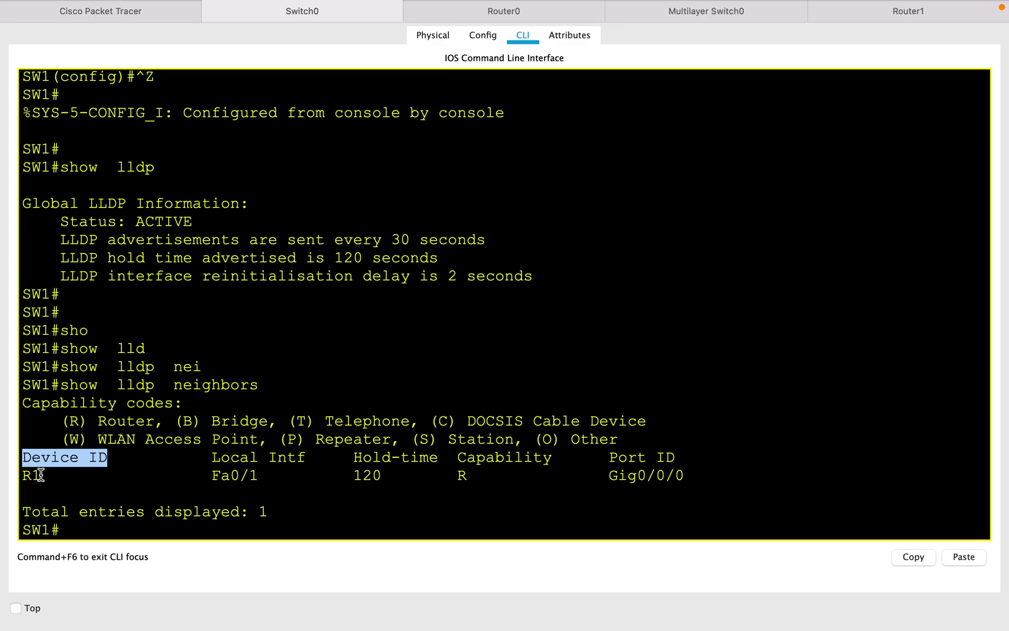
click(42, 475)
drag(42, 476, 13, 478)
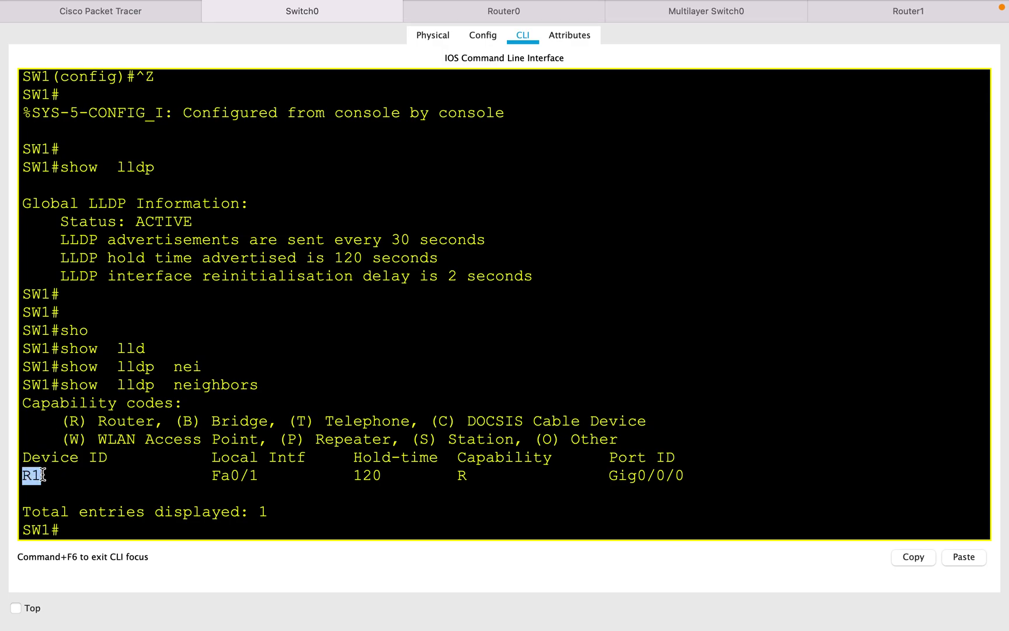
click(266, 476)
drag(266, 476, 216, 476)
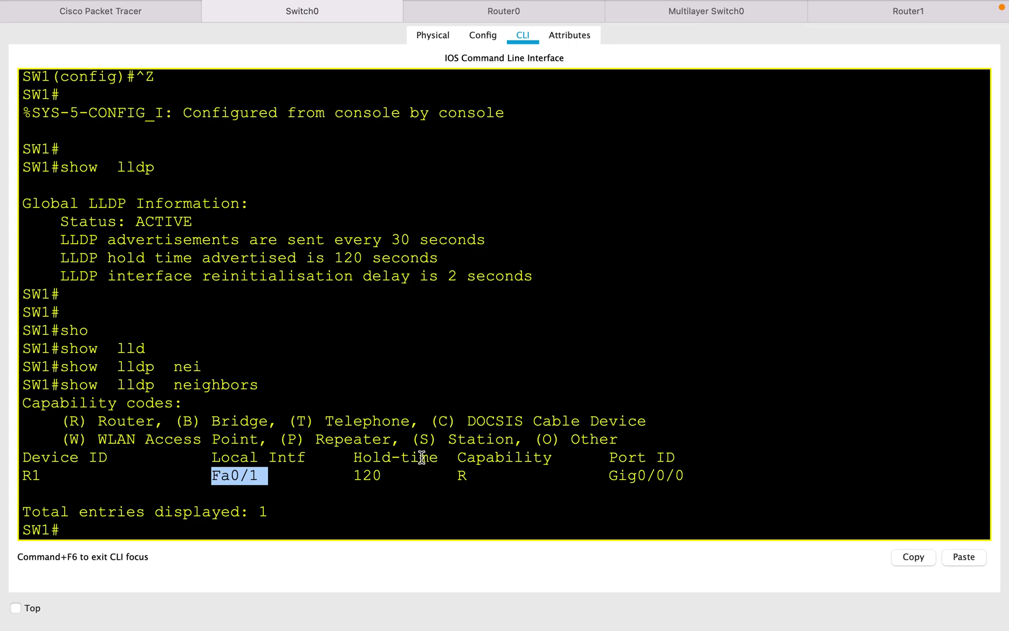
drag(378, 475, 354, 457)
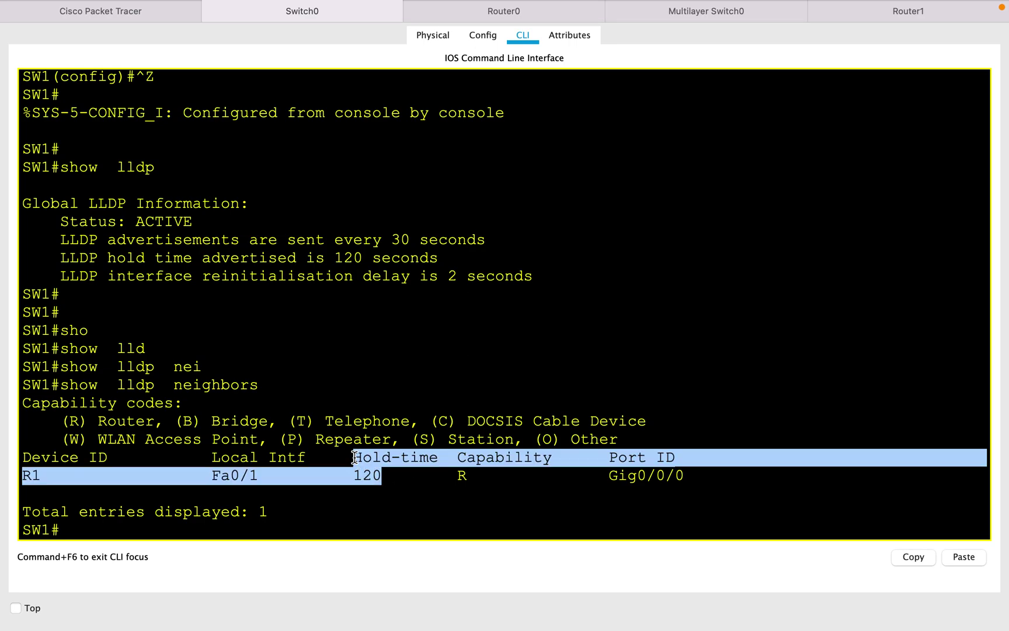
click(484, 468)
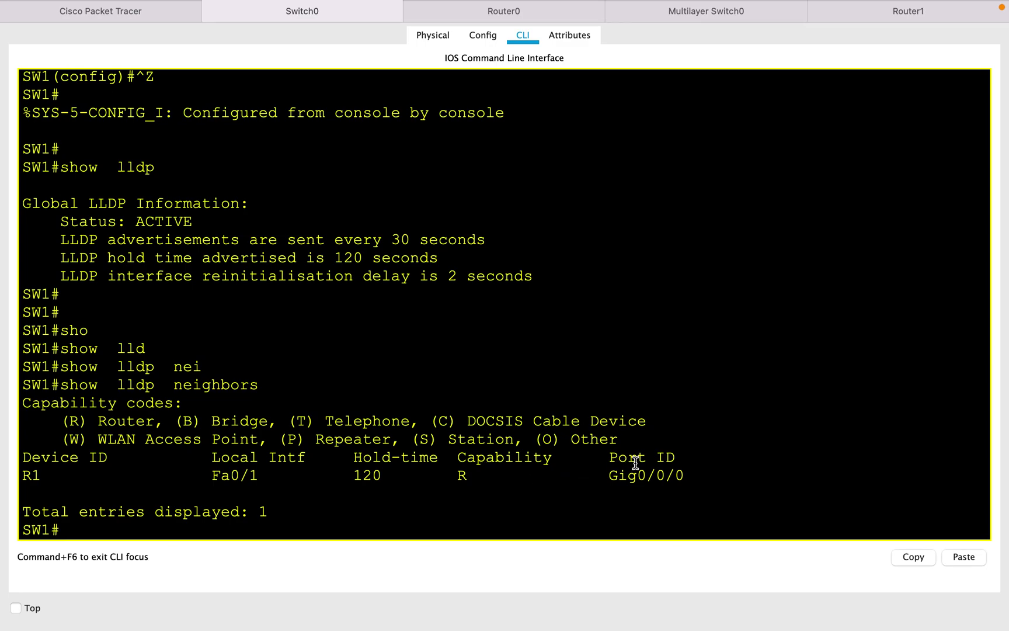
drag(673, 458, 652, 461)
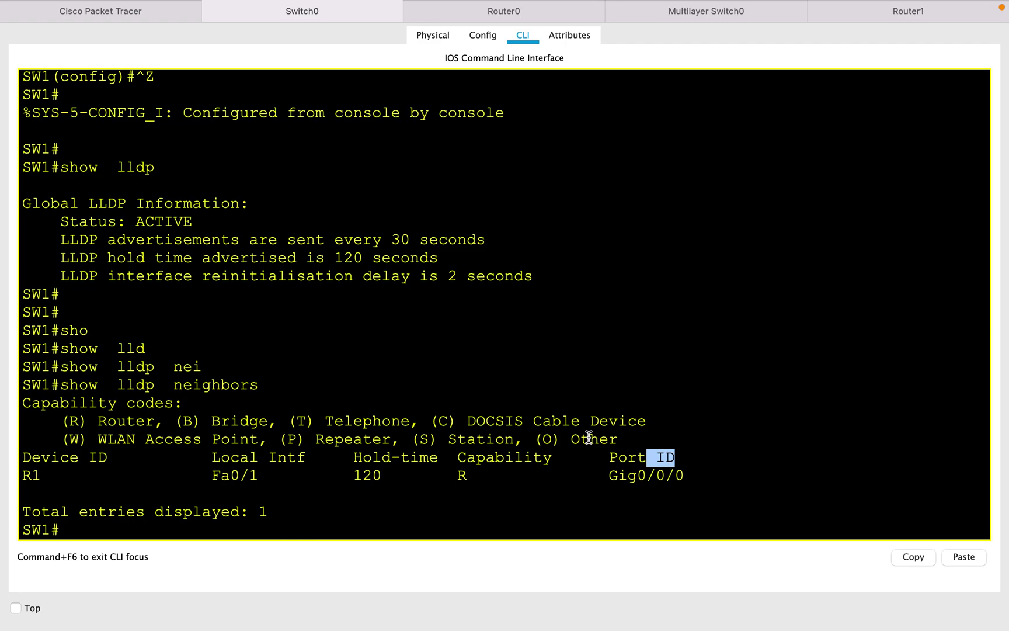
key(Up)
Run show lldp neighbors detail on SW1
text(det)
key(Tab)
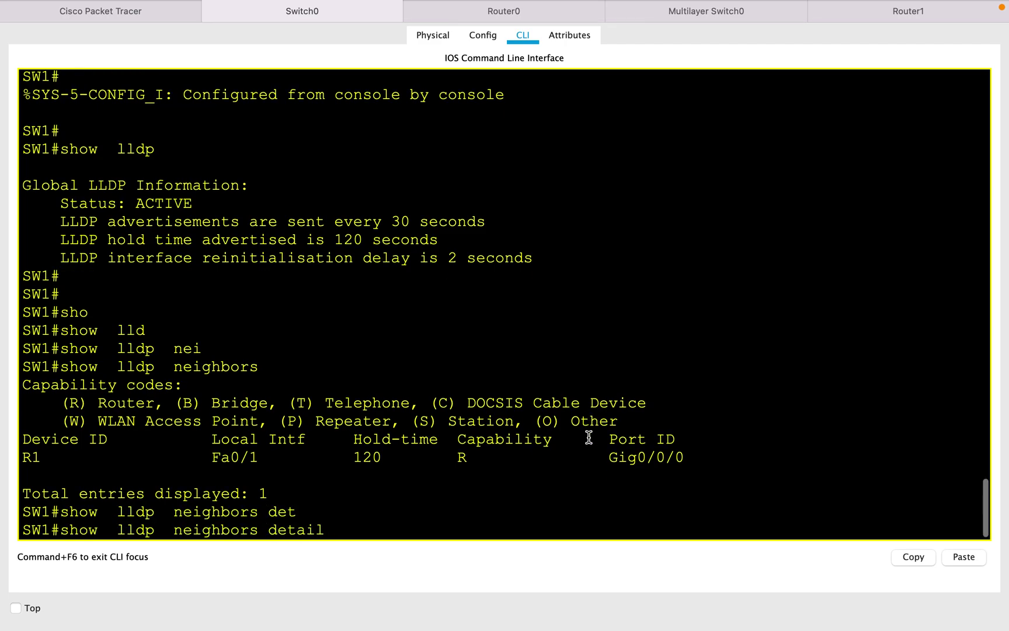
key(Return)
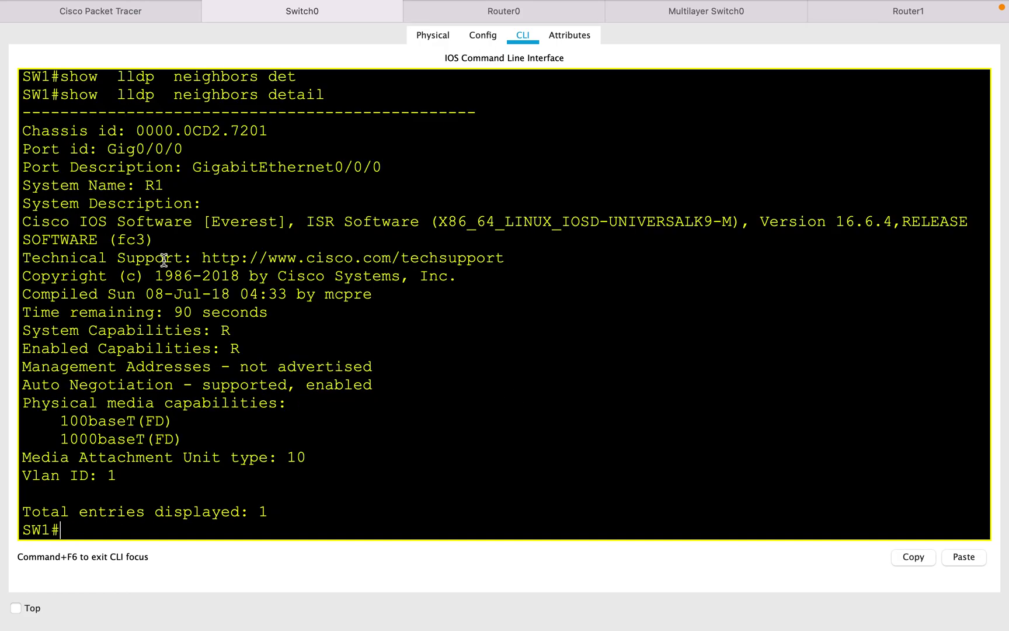
Highlight R1's system description, capabilities, physical media and management address in the output
drag(23, 221, 327, 235)
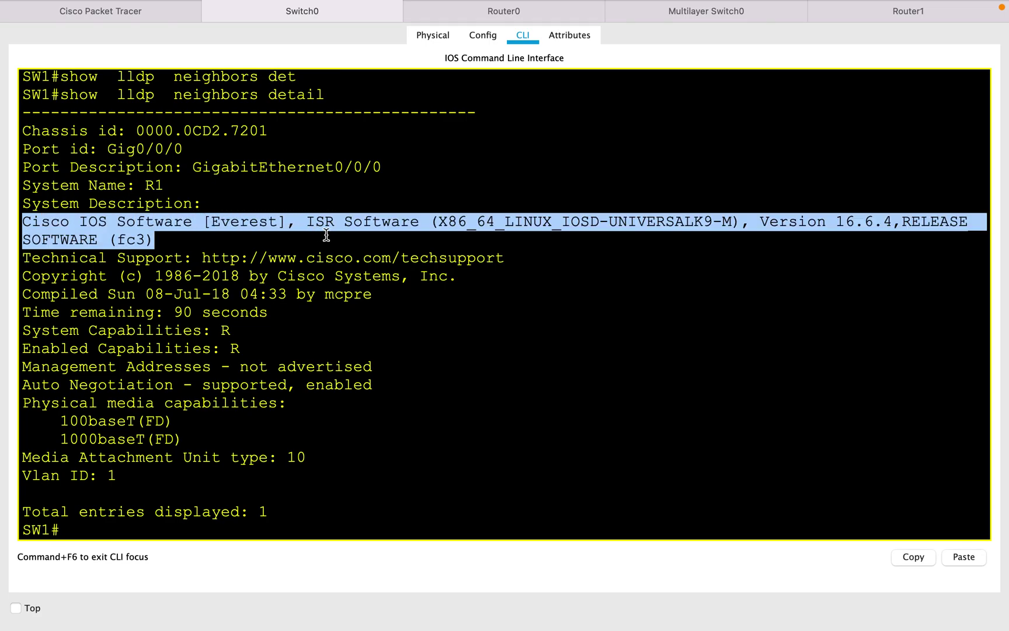
drag(268, 345, 11, 331)
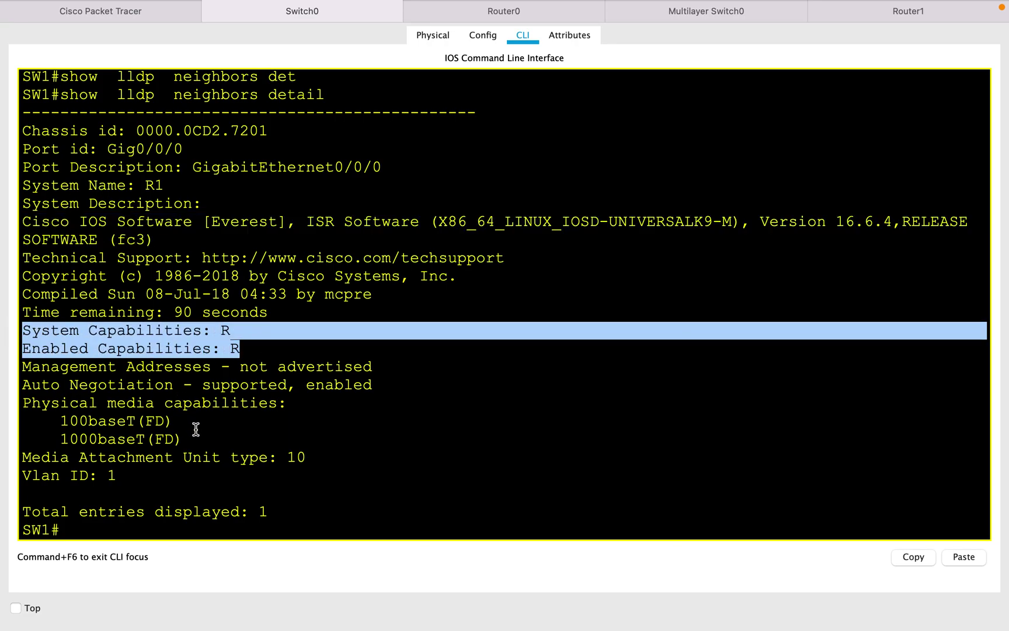
drag(189, 440, 2, 404)
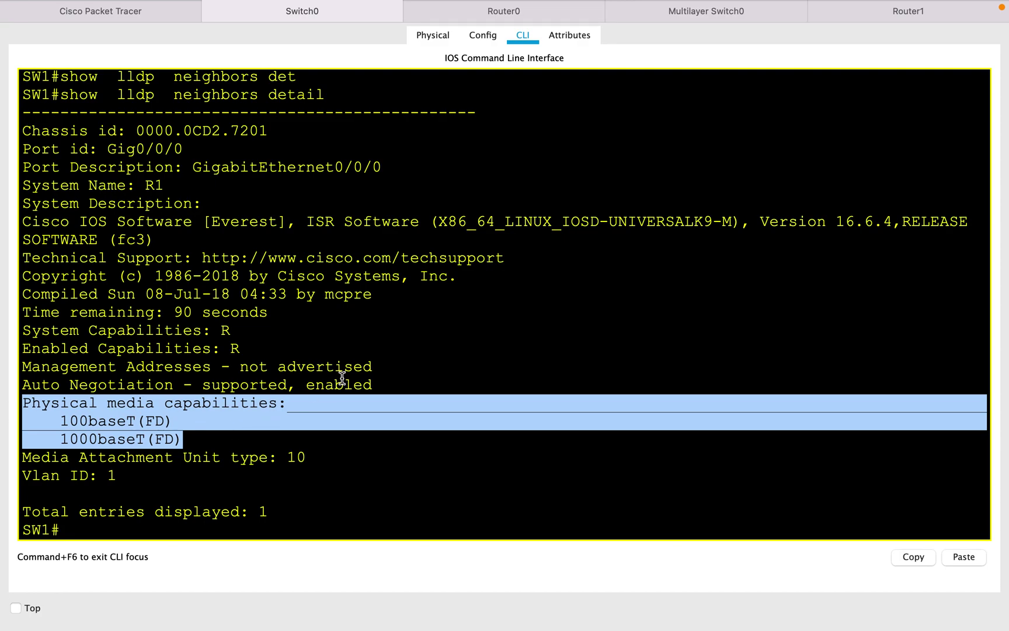
drag(211, 369, 18, 374)
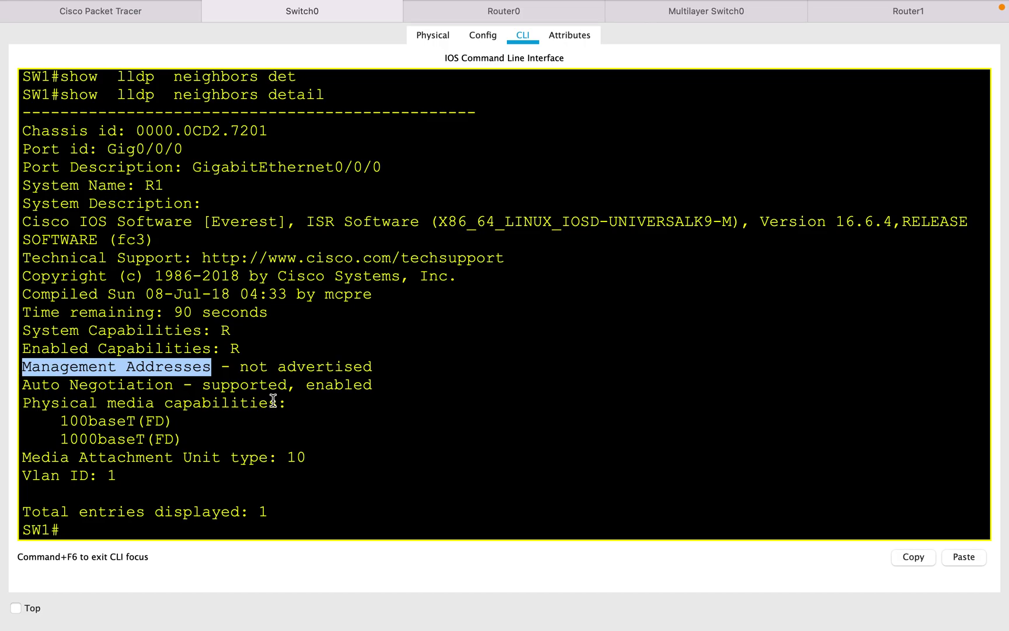
drag(374, 367, 117, 497)
click(264, 426)
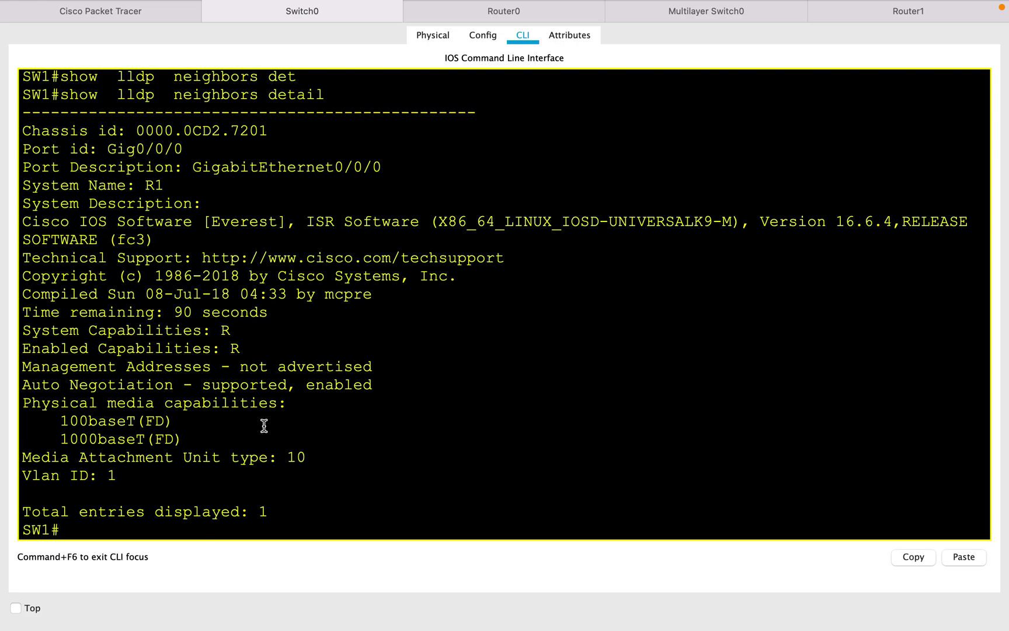
Run show lldp neighbors on R1 to confirm SW1 is seen on Gig0/0/0
mouse_move(481, 6)
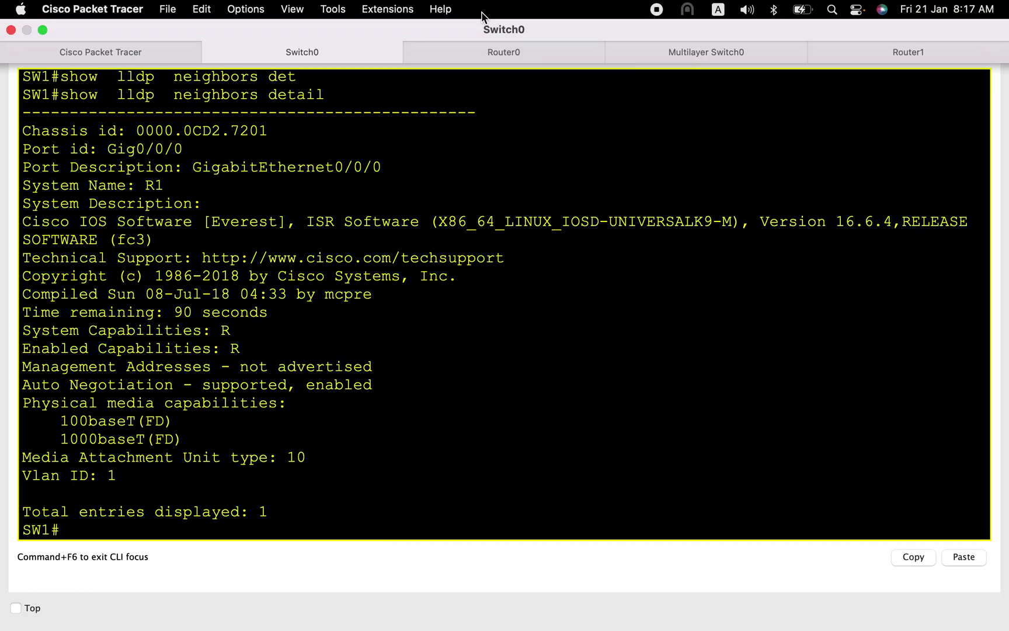
click(464, 50)
key(Return)
key(Return)
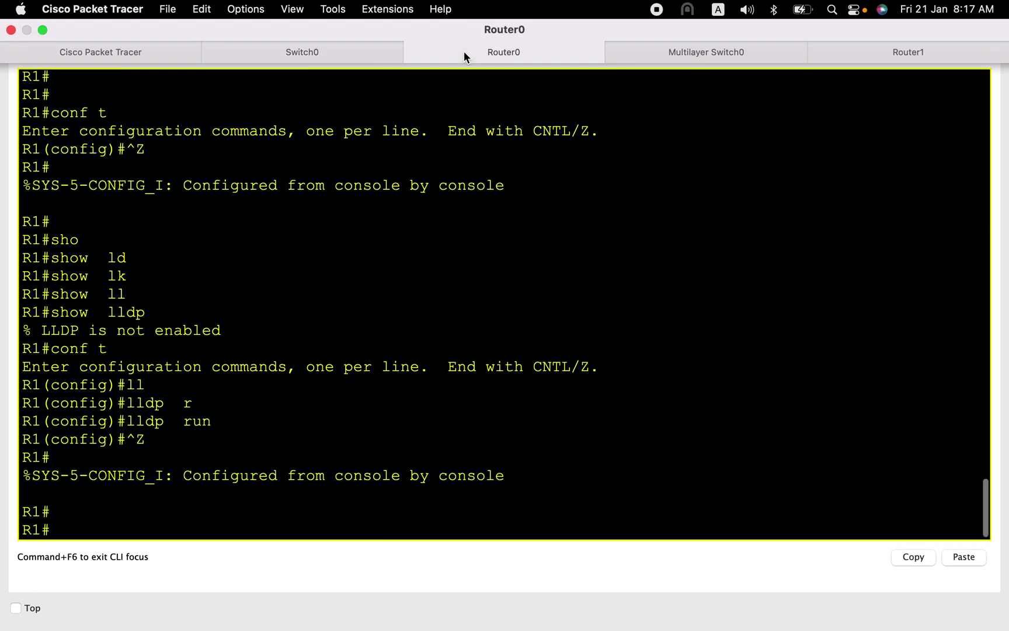
text(sho)
key(Tab)
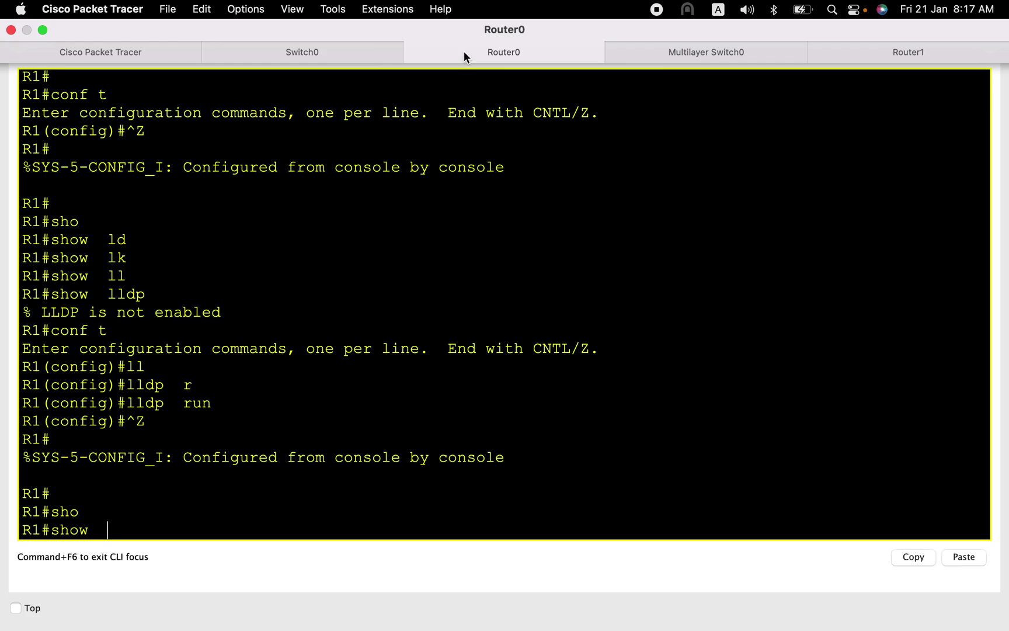
text(ll)
key(Tab)
text(nei)
key(Tab)
key(Return)
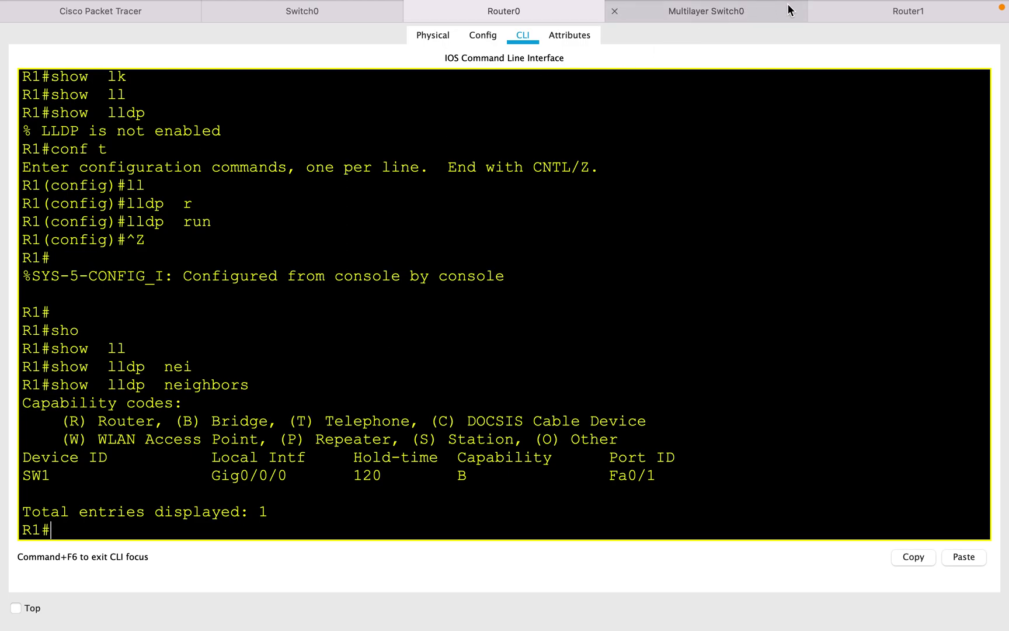
Enter global configuration mode on SW2 with conf t
click(684, 12)
text(conf t)
key(Return)
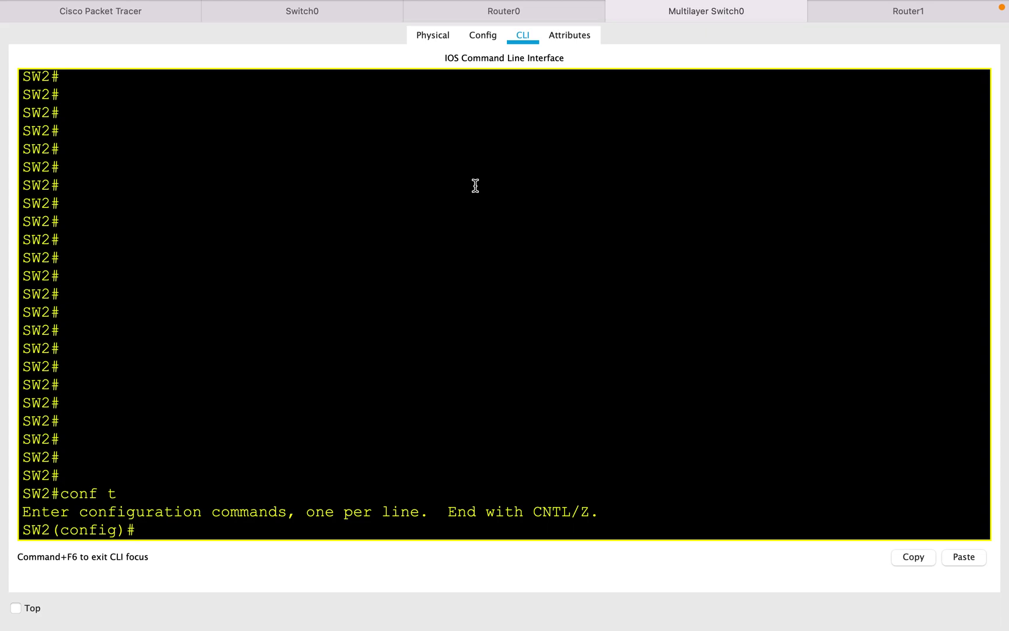
Enable LLDP globally on R2 with lldp run
click(919, 18)
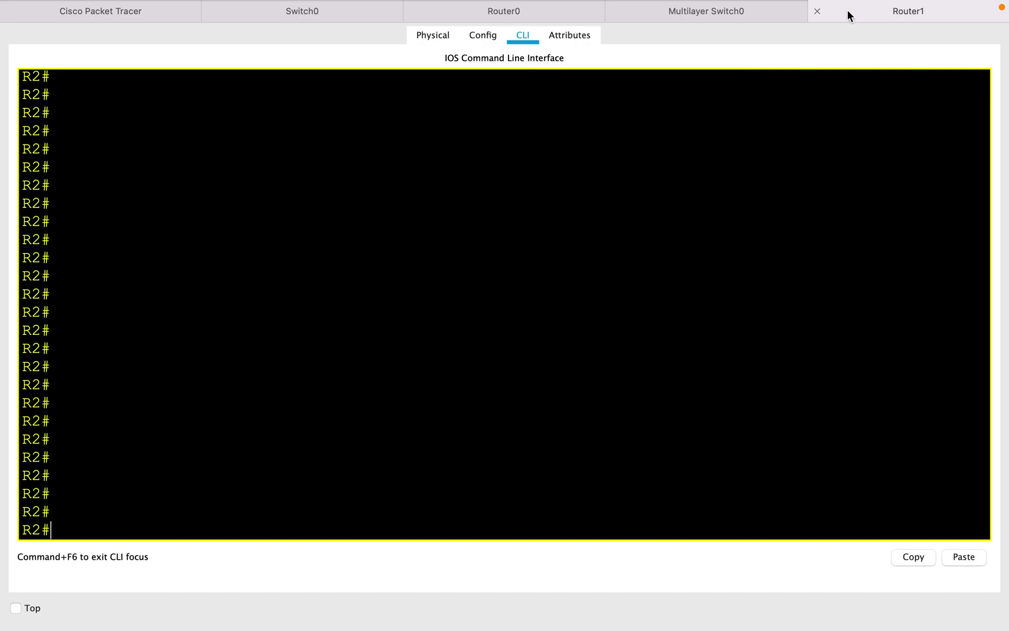
drag(847, 10, 676, 7)
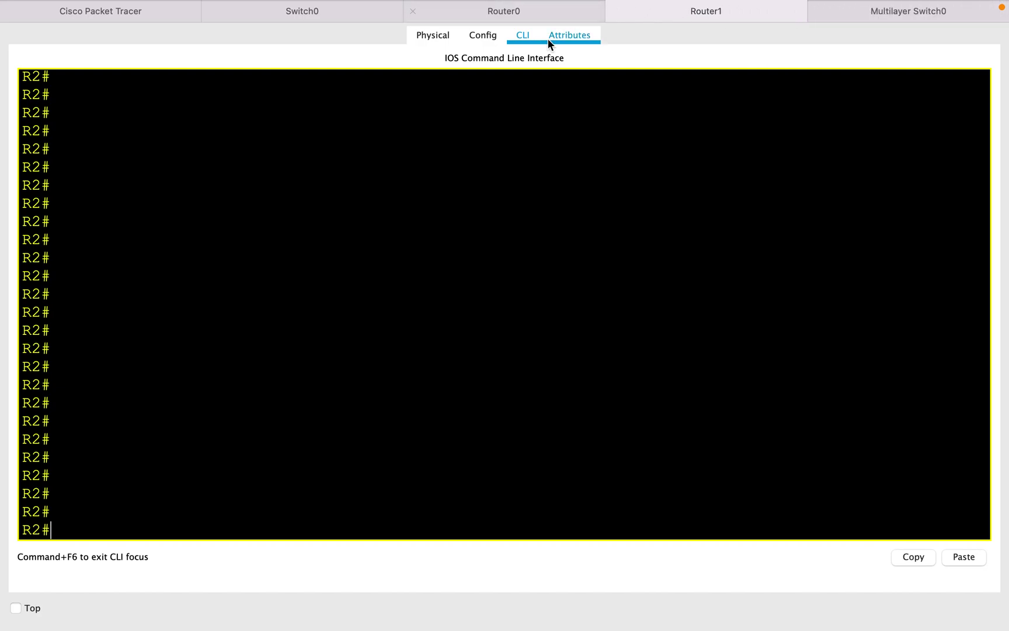
text(conf t)
key(Return)
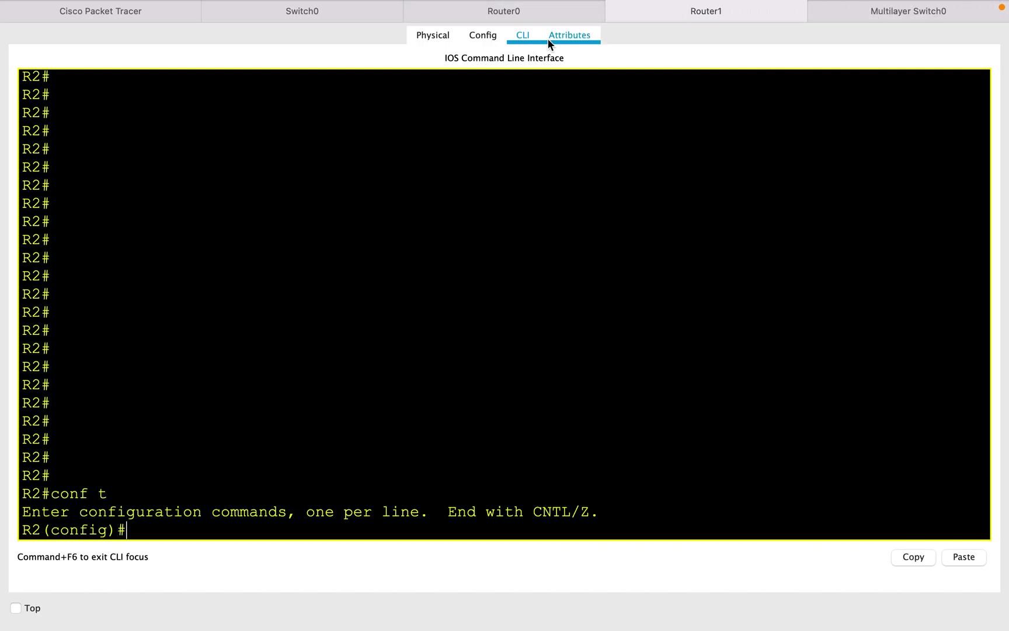
text(lld)
key(Tab)
text(r)
key(Tab)
key(Return)
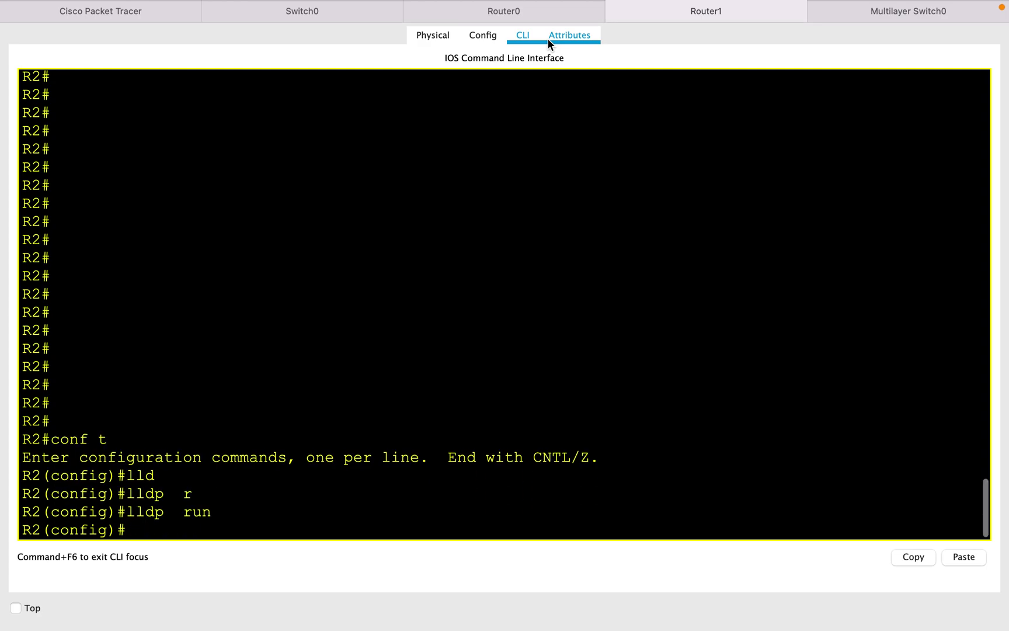
key(ctrl+z)
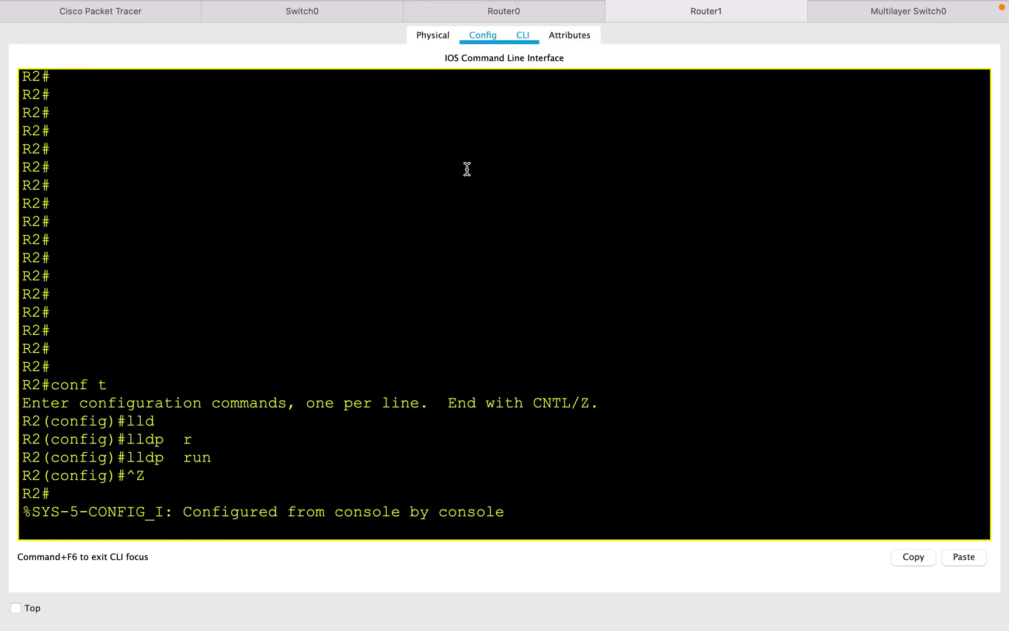
Run show lldp neighbors on R2, which lists R1 via Gig0/0/0
click(477, 166)
key(Return)
text(sho)
key(Tab)
text(lld nei)
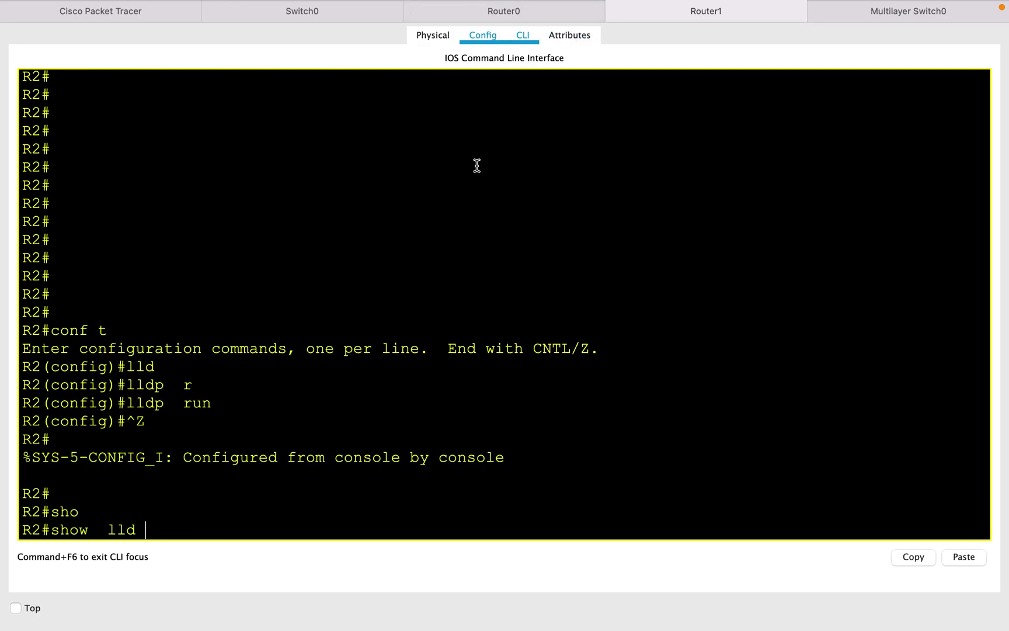
key(Tab)
key(Return)
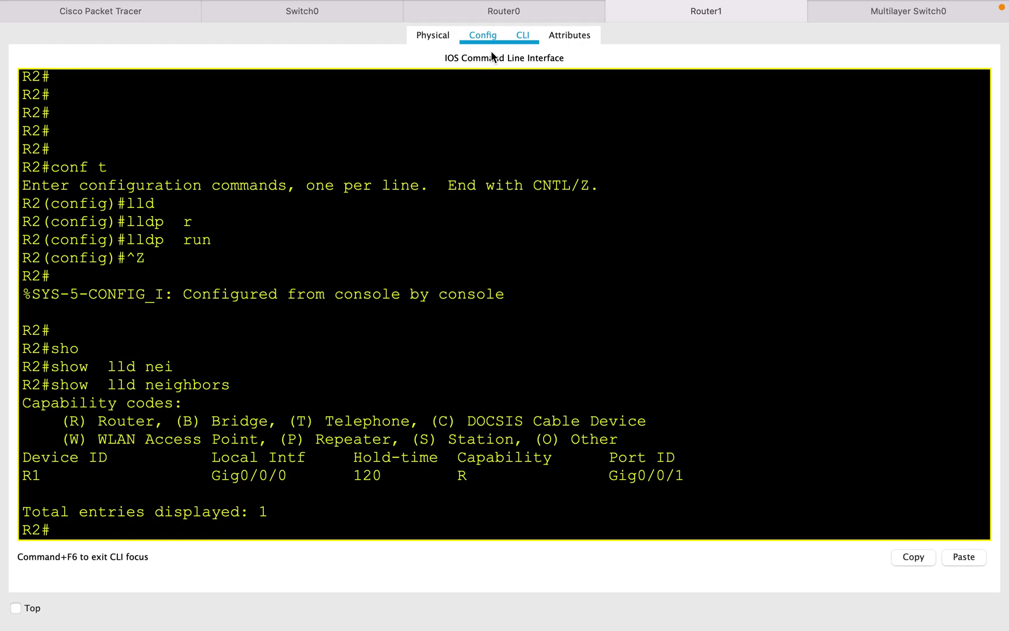
click(504, 17)
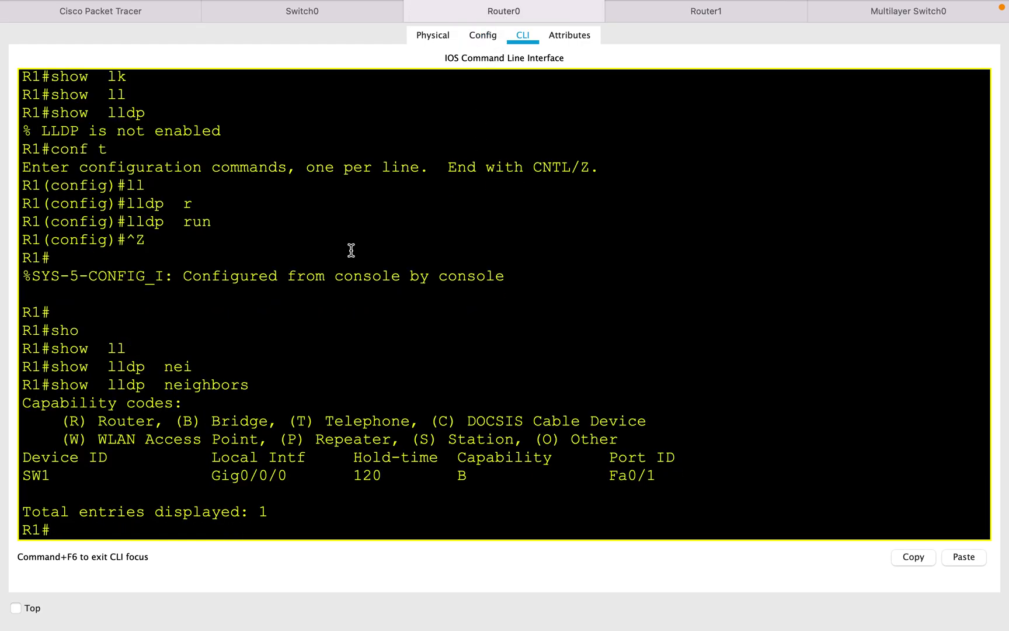
Rerun show lldp neighbors on R1, now listing R2 on Gig0/0/1, then enter conf t
key(Up)
key(Return)
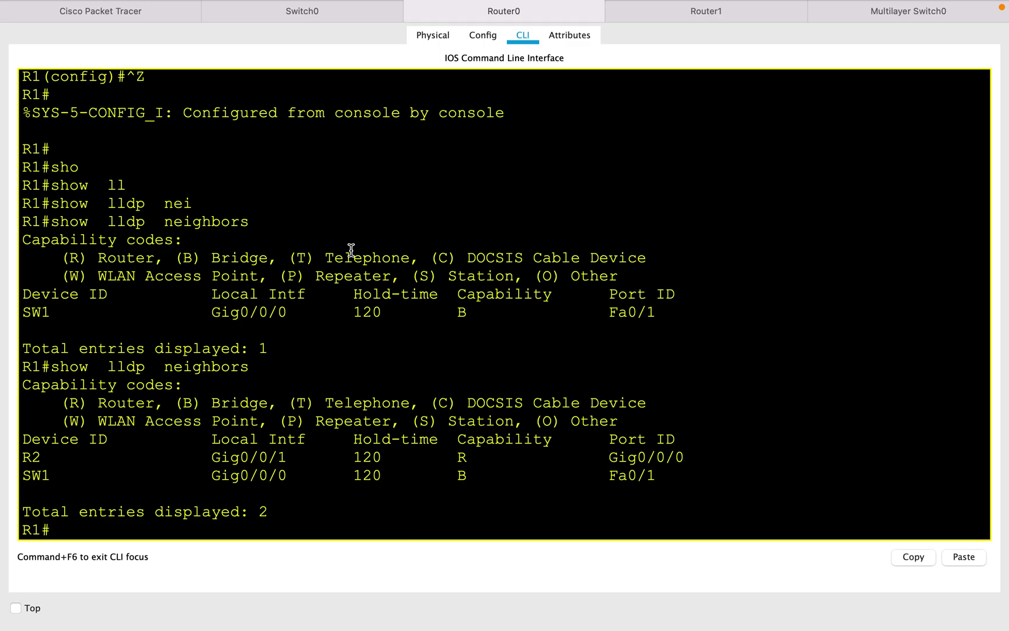
text(conf t)
key(Tab)
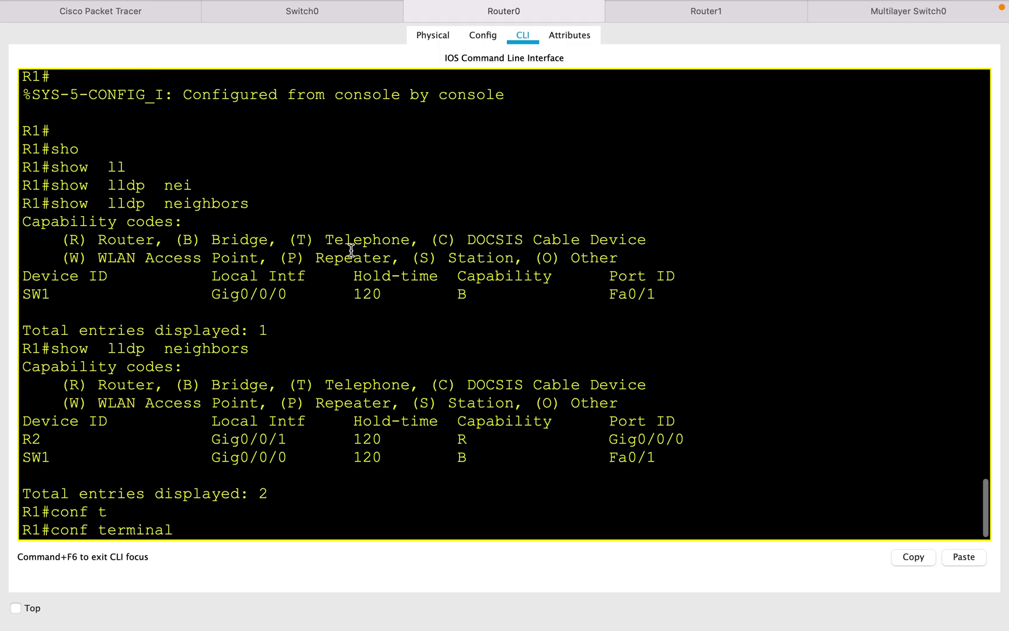
key(Return)
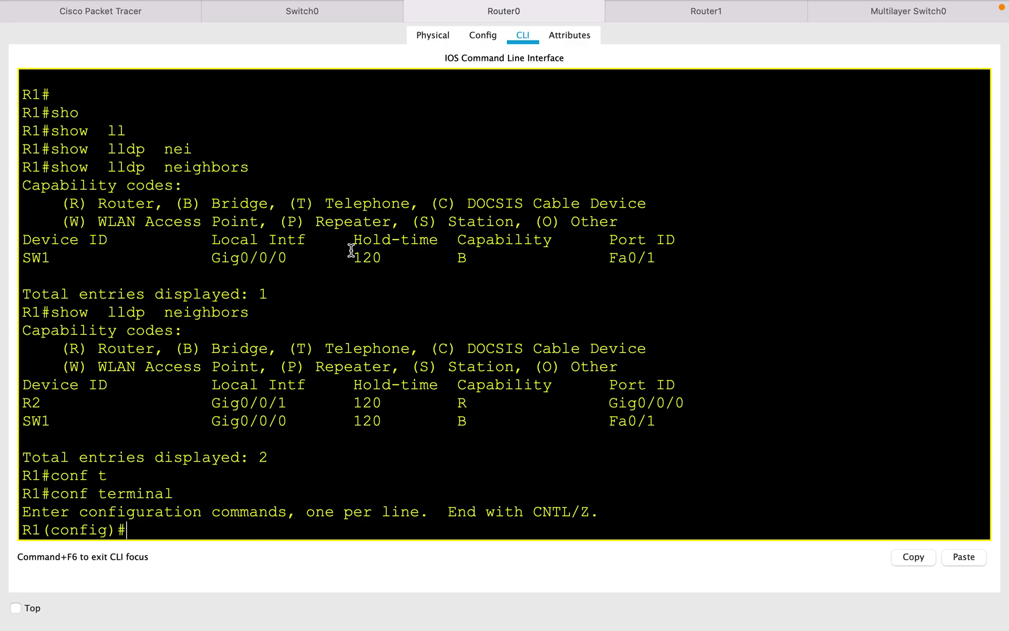
Apply no lldp transmit on R1's interface GigabitEthernet0/0/0
text(int)
key(Tab)
text(gi)
key(Tab)
text(0/0/0)
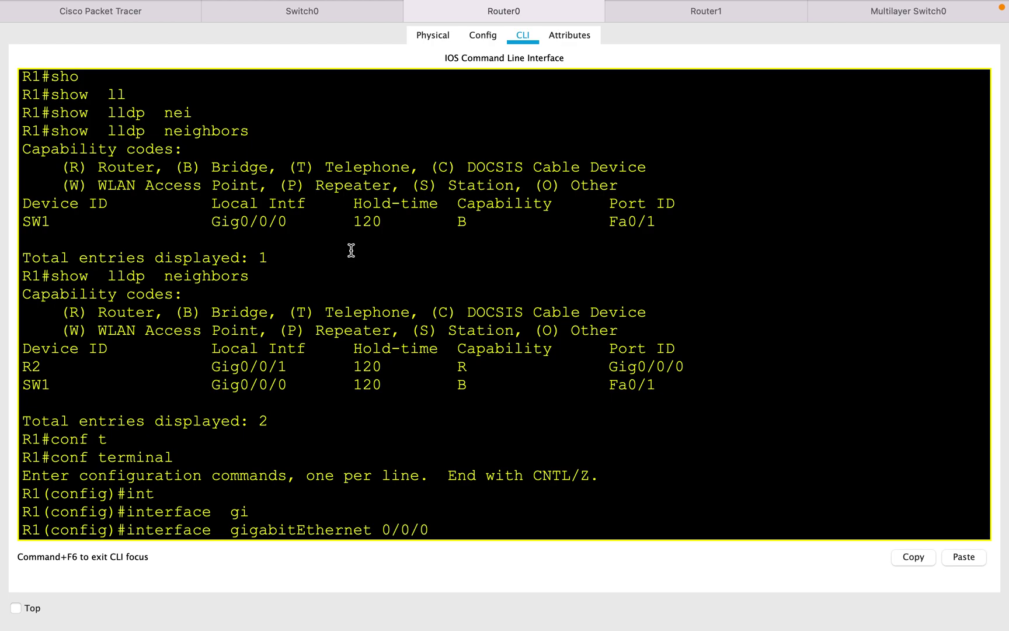
key(Return)
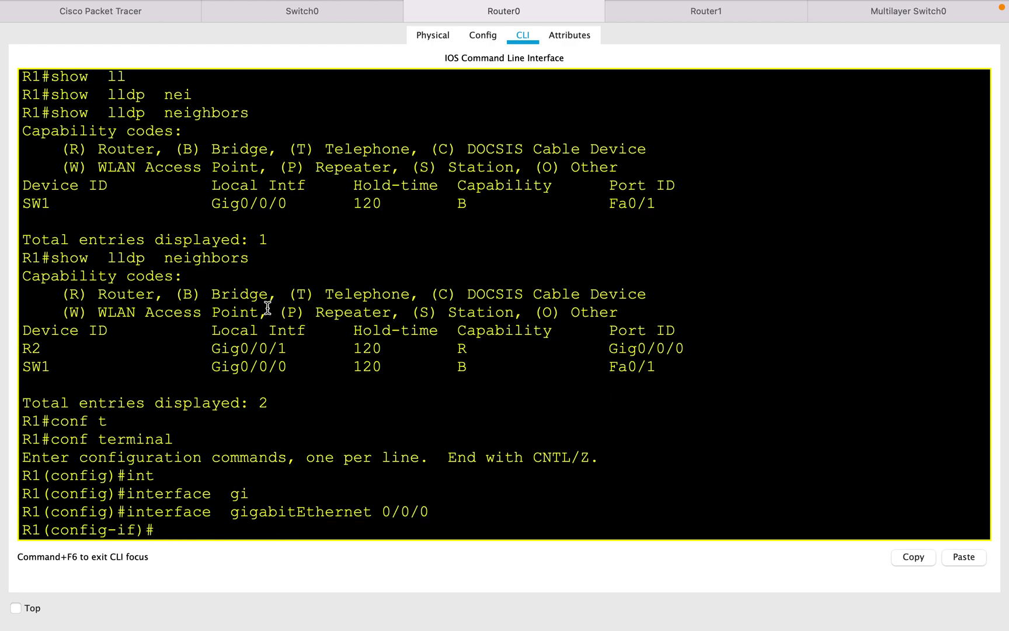
text(no lld)
key(Tab)
text(t)
key(Tab)
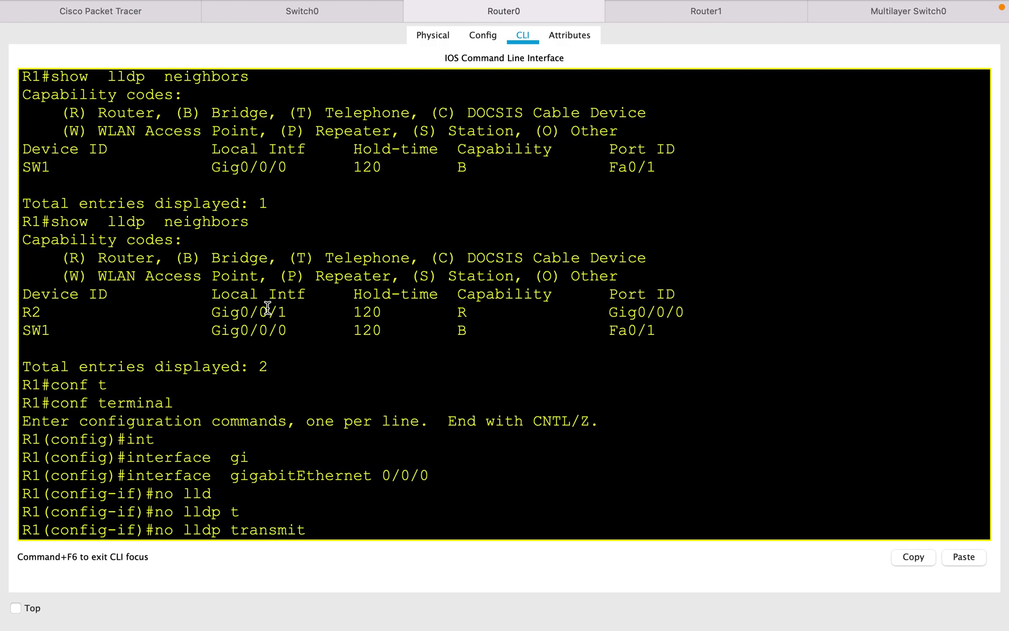
key(Return)
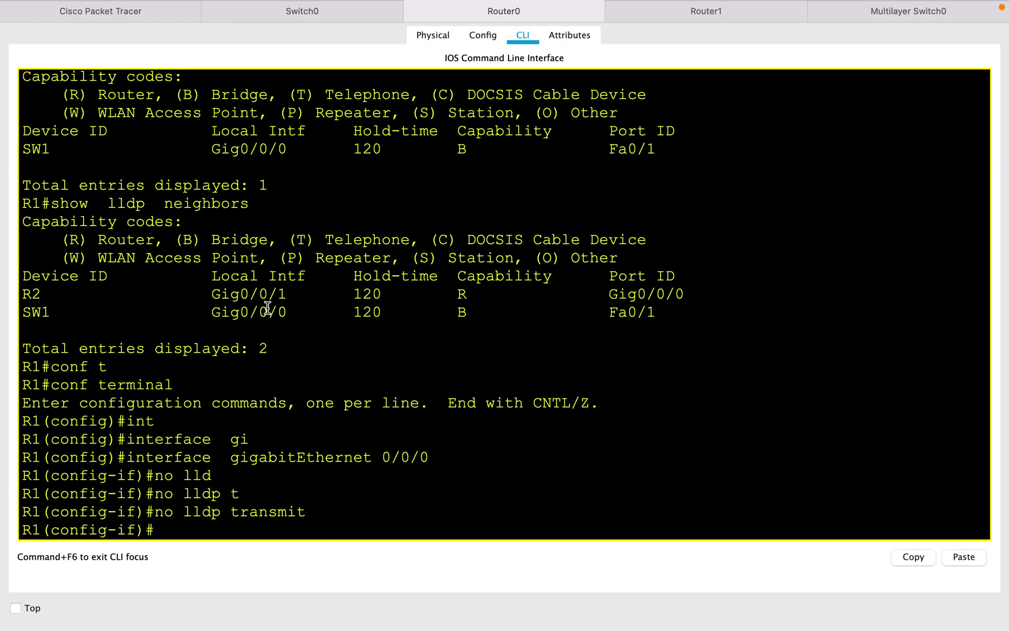
Apply no lldp receive on Gig0/0/0 and exit to privileged mode
text(no ll)
key(Tab)
text(re)
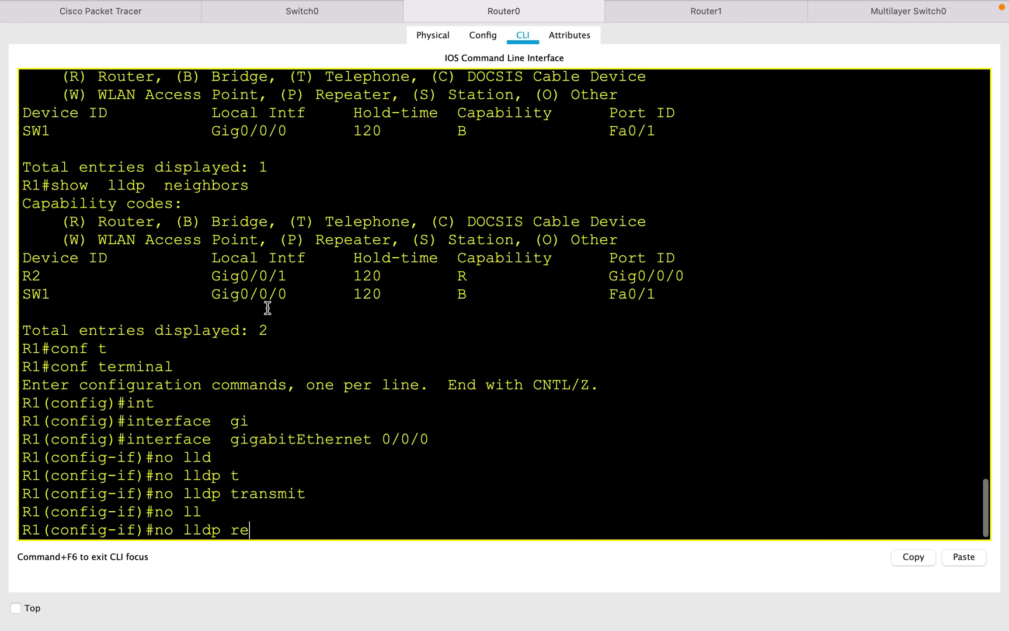
key(Tab)
key(Return)
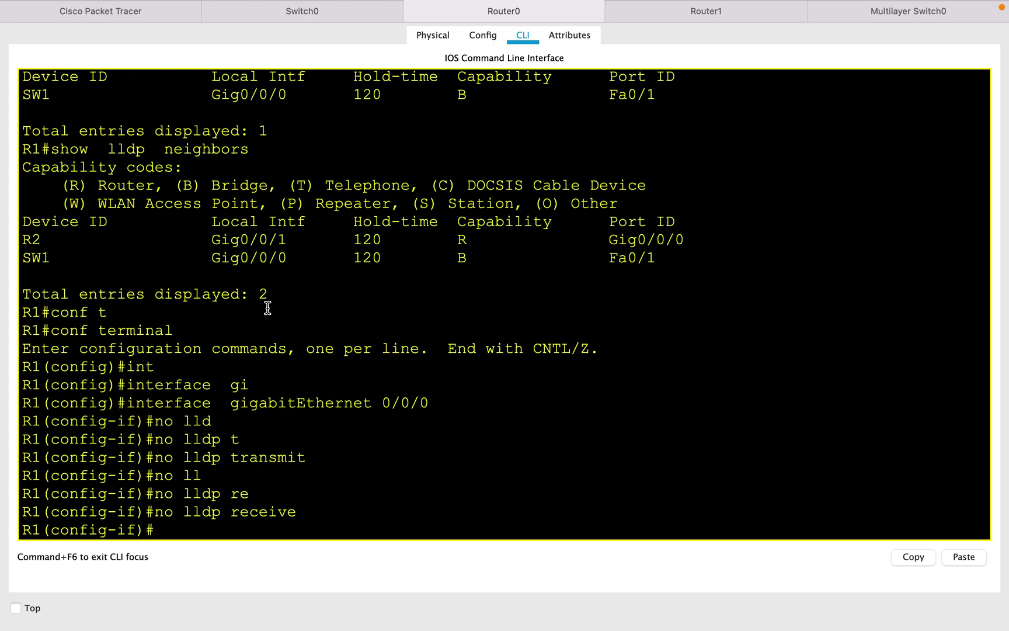
key(ctrl+z)
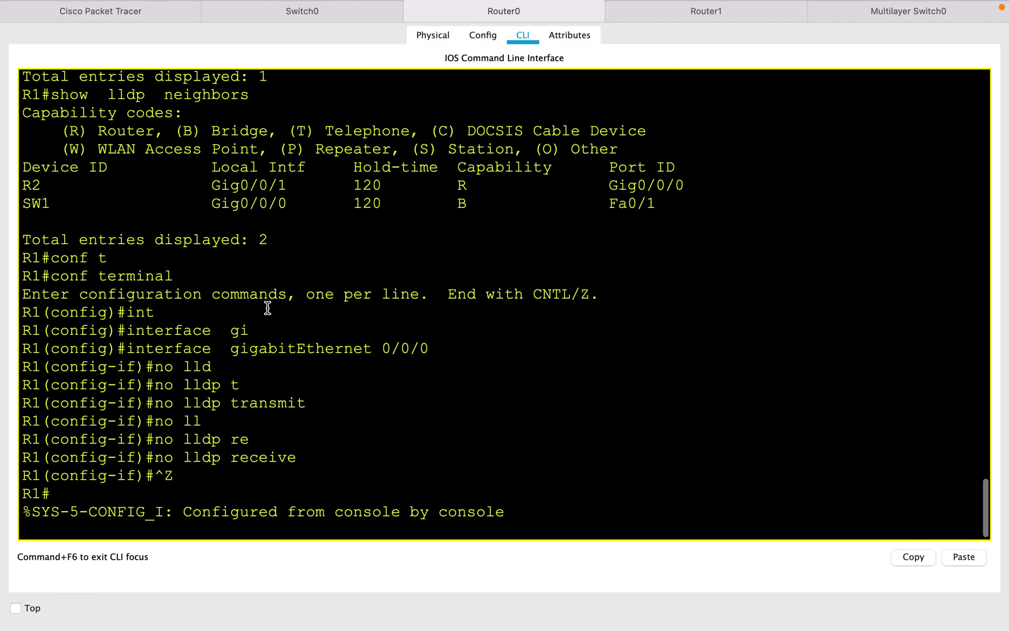
key(Return)
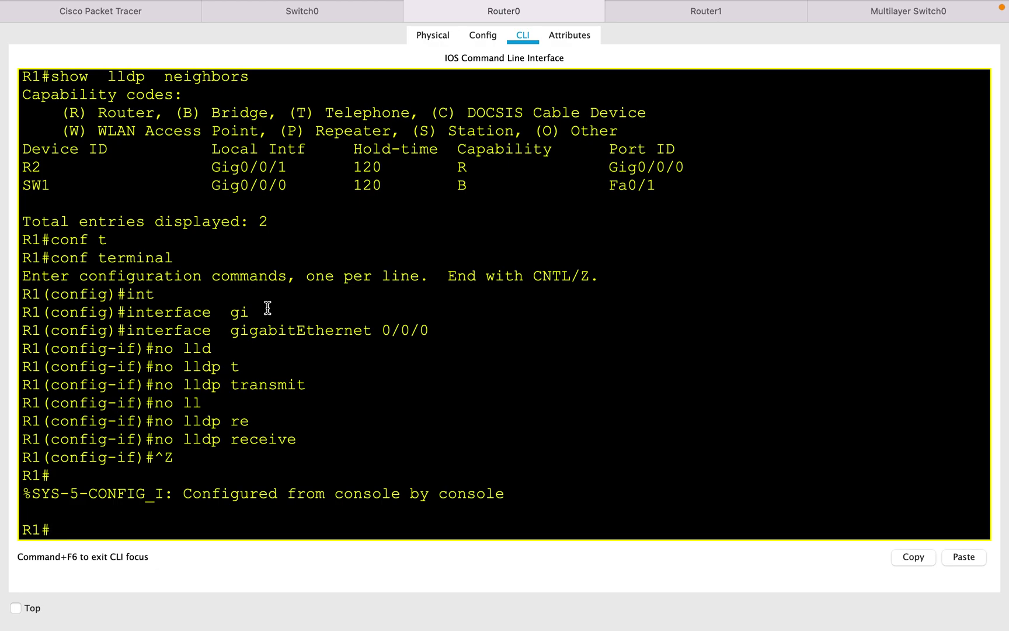
Show R1's running-config and highlight the no lldp receive/transmit lines under Gig0/0/0
text(sho)
key(Tab)
text(ru)
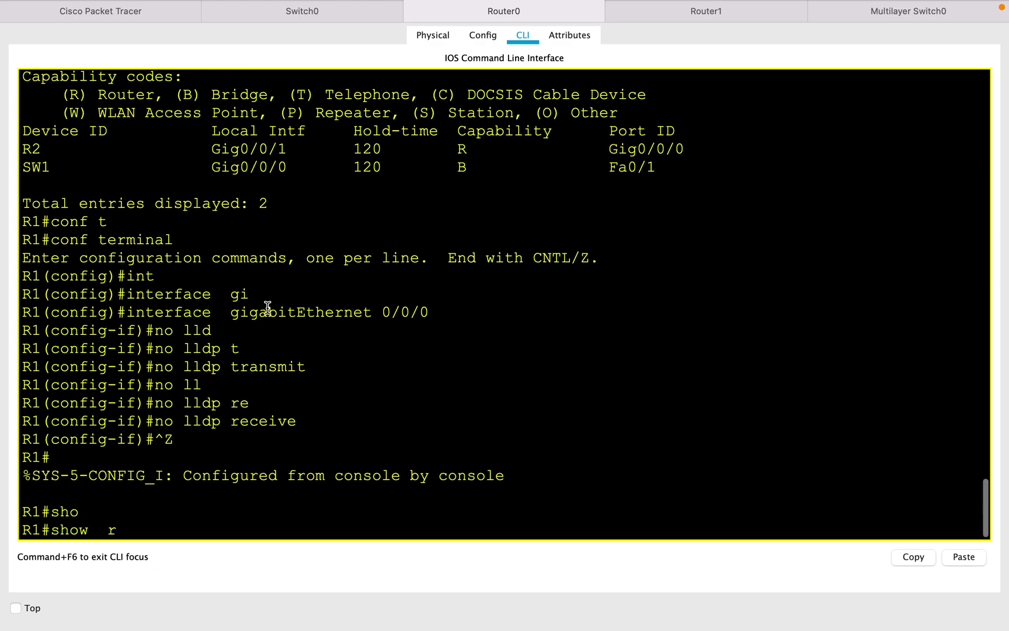
key(Tab)
key(Return)
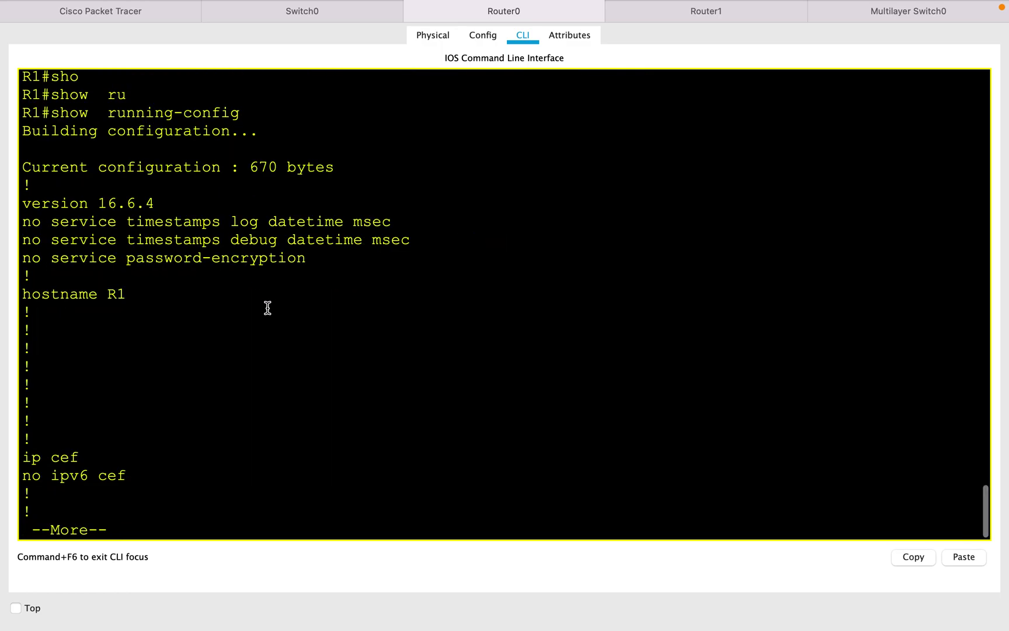
key(space)
key(space)
scroll(203, 199, up, 2)
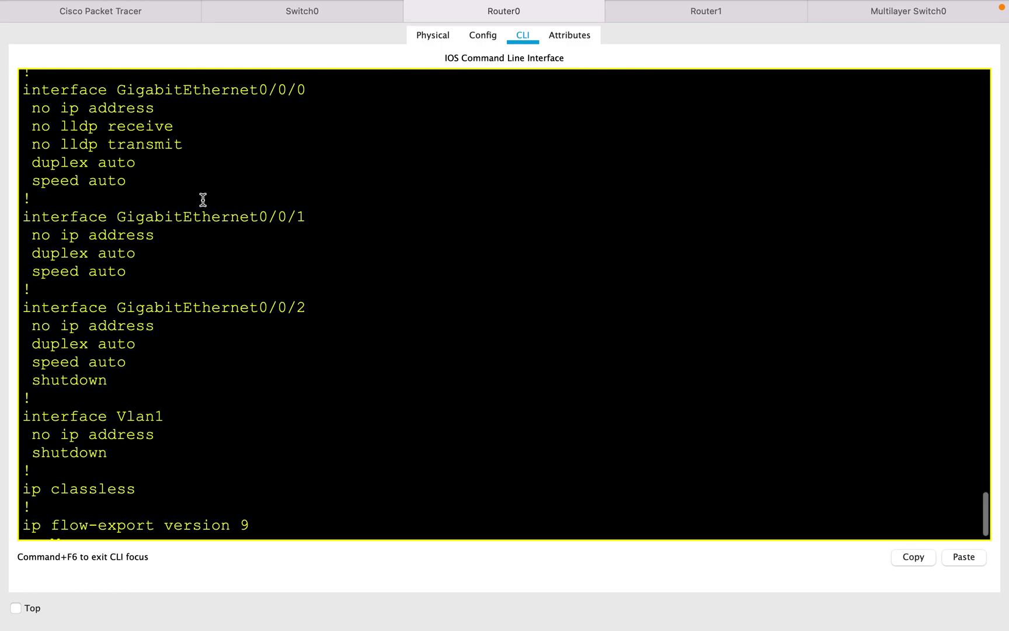
drag(185, 166, 32, 150)
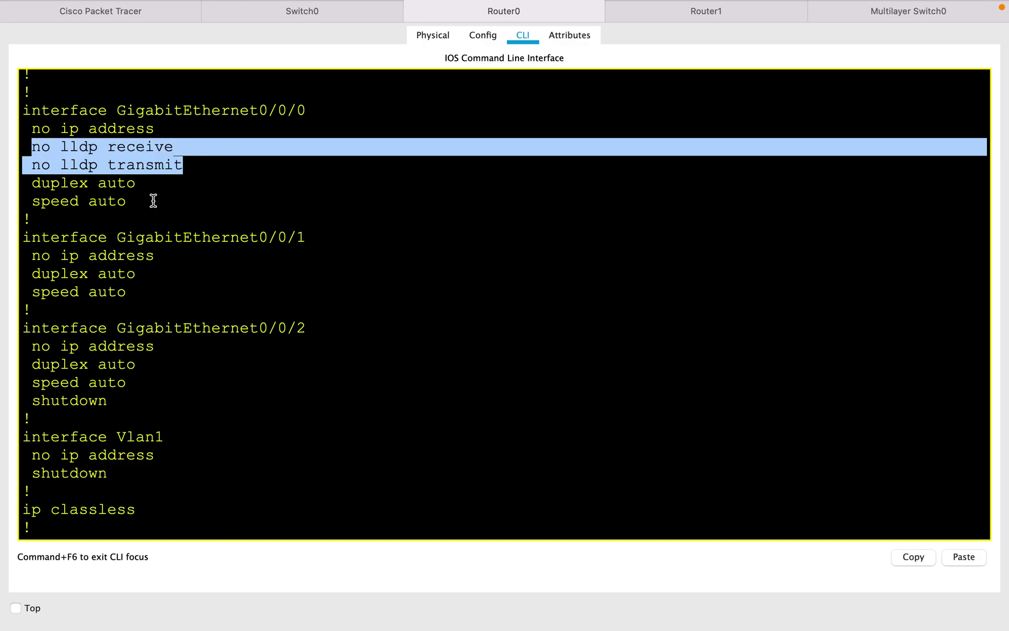
click(254, 320)
Run 'show lldp neighbors' on R1, fixing the mistyped extra word; R2 and SW1 still appear
scroll(255, 320, down, 2)
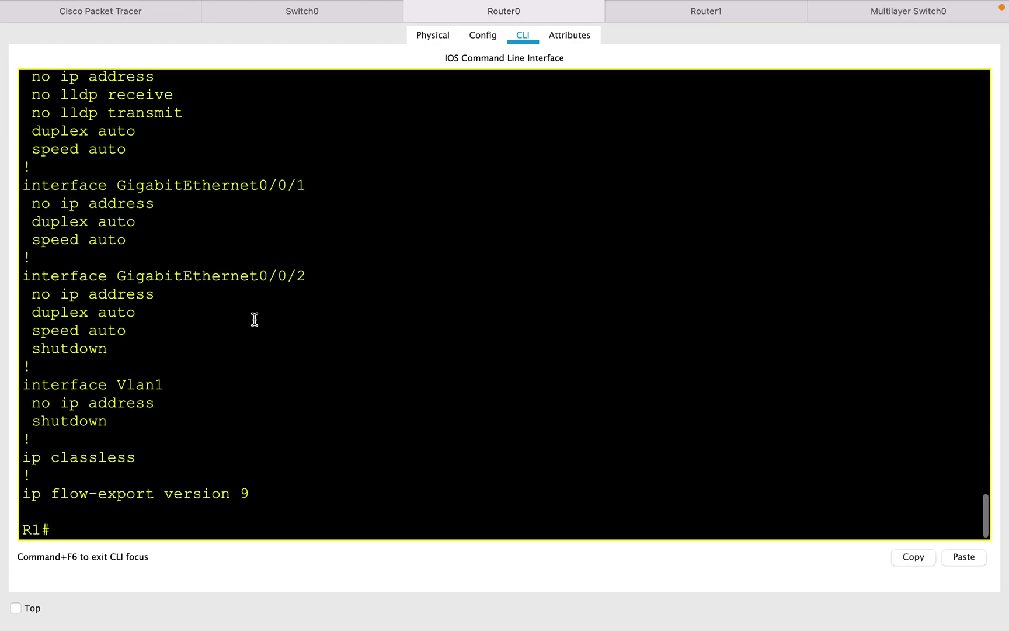
text(sho)
key(Tab)
text(lld)
key(Tab)
text(neighbors nei)
key(Tab)
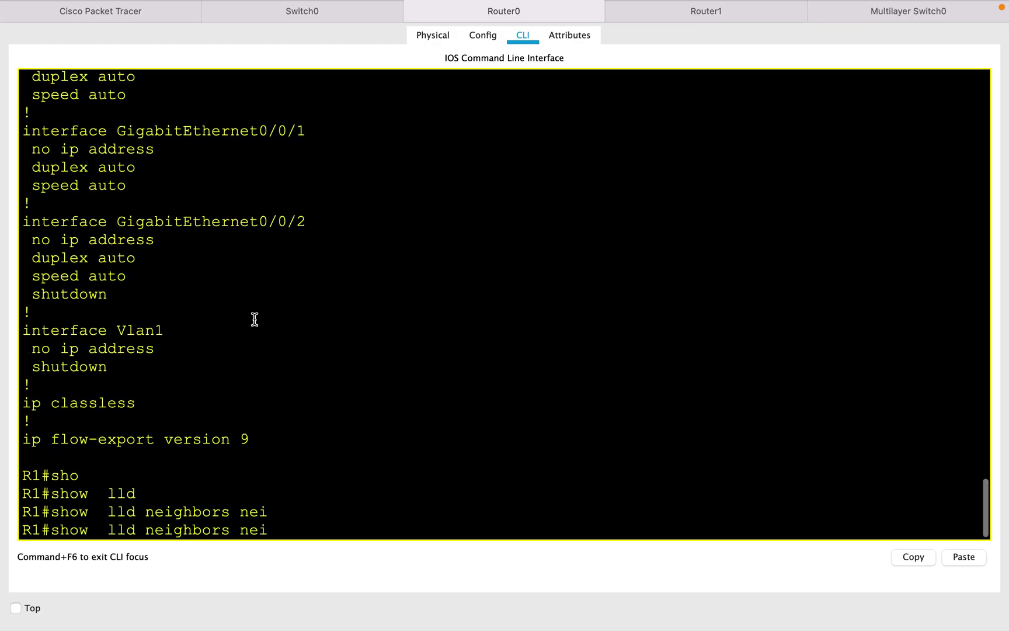
key(Return)
key(Up)
key(BackSpace)
key(BackSpace)
key(BackSpace)
key(Return)
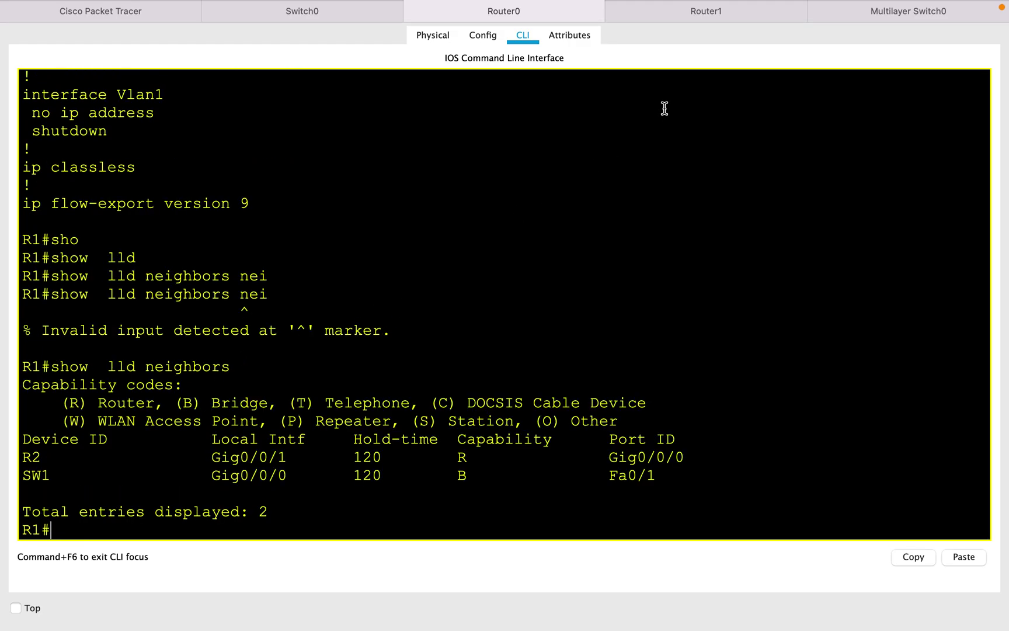
Bring up R2's console, where R1 on Gig0/0/0 is its only LLDP neighbor
click(695, 18)
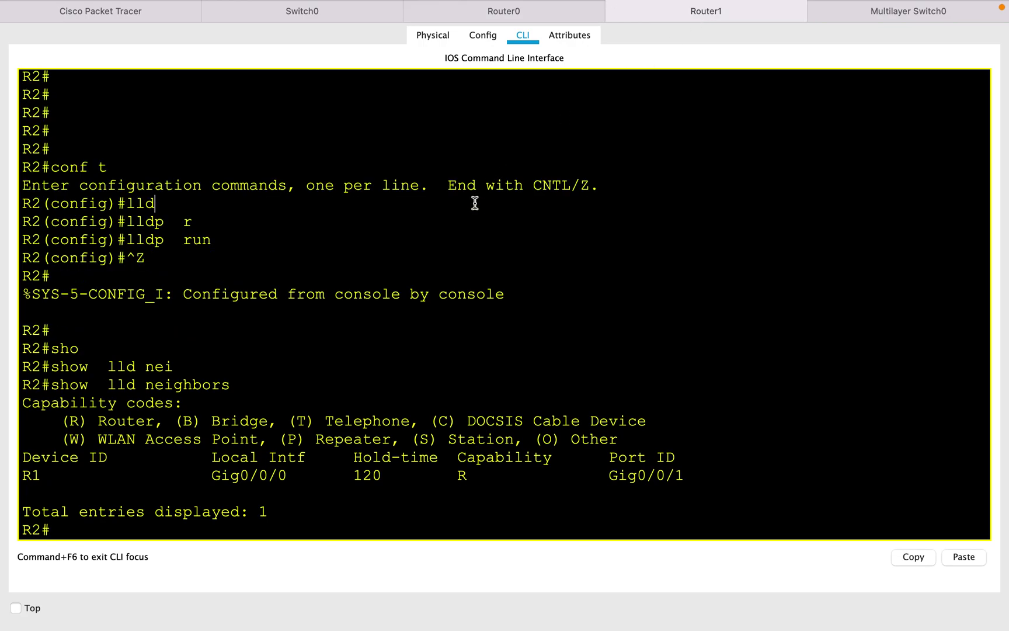
key(Return)
key(Return)
key(Return)
key(Return)
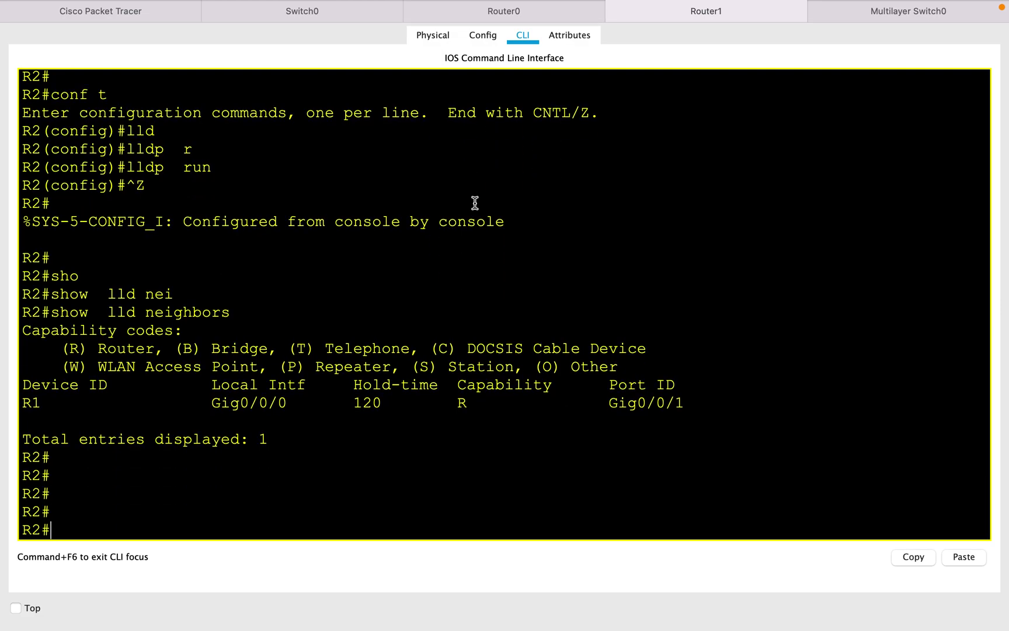
Check whether LLDP is running on SW2 with 'show lldp'
click(880, 15)
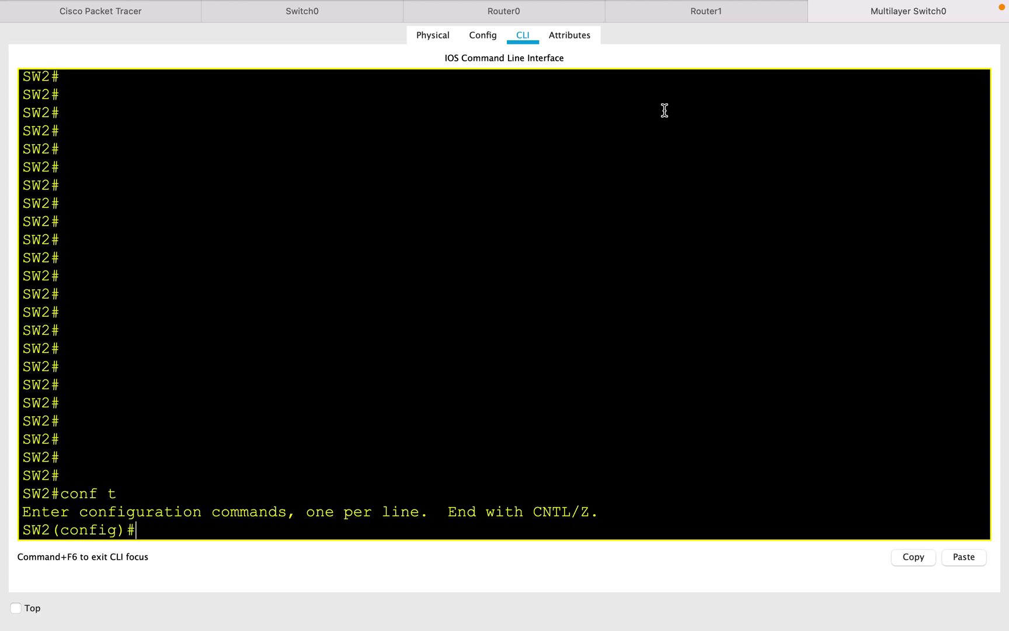
key(ctrl+z)
text(sho)
key(Tab)
text(l)
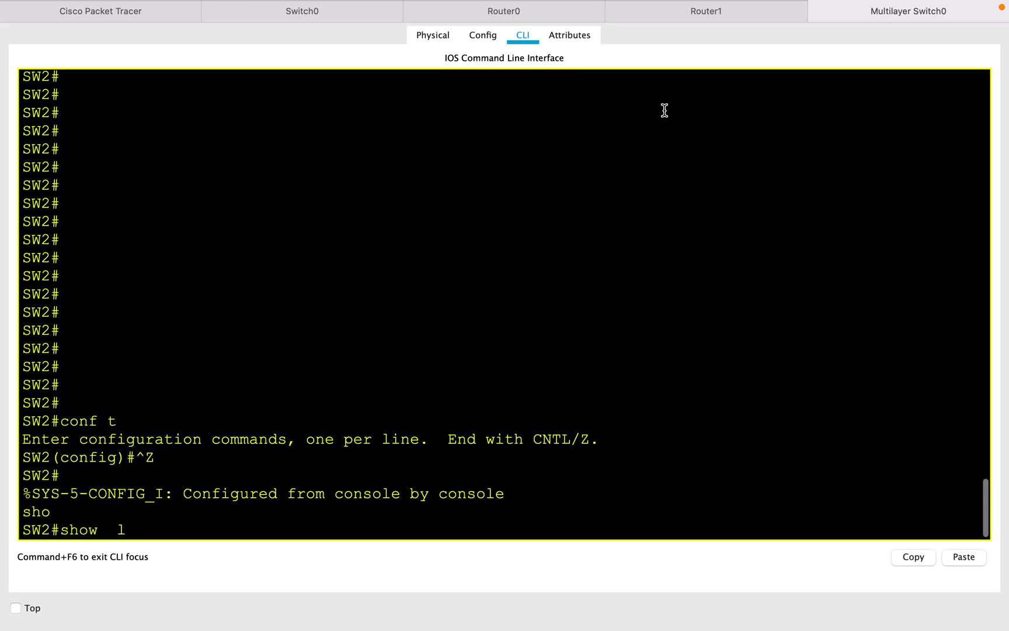
text(ld)
key(Tab)
key(Return)
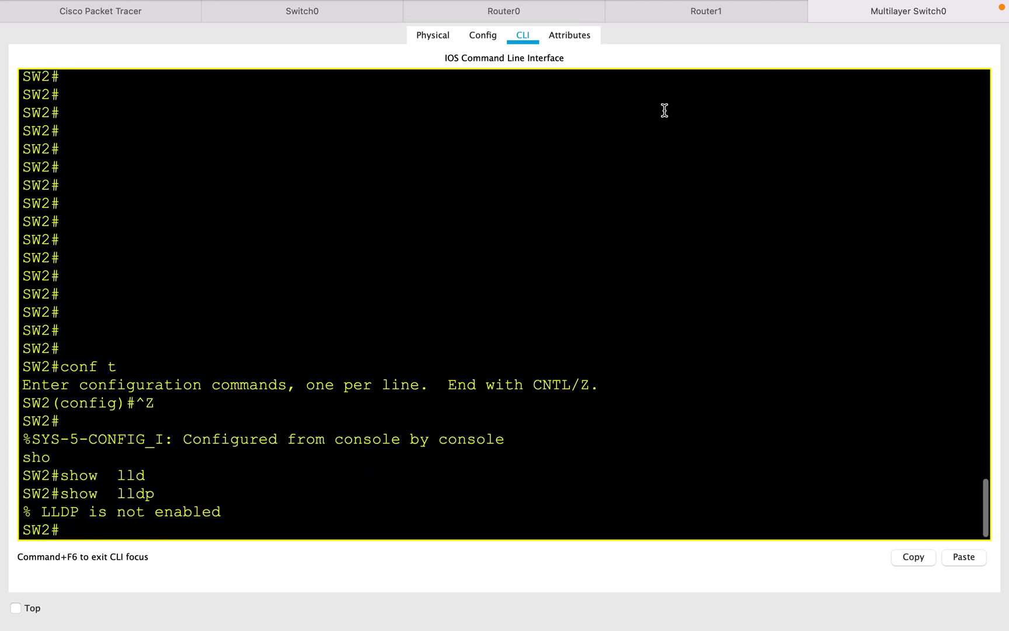
Enable LLDP globally on SW2 with 'lldp run' in global configuration mode
text(conf t)
key(Return)
text(lld)
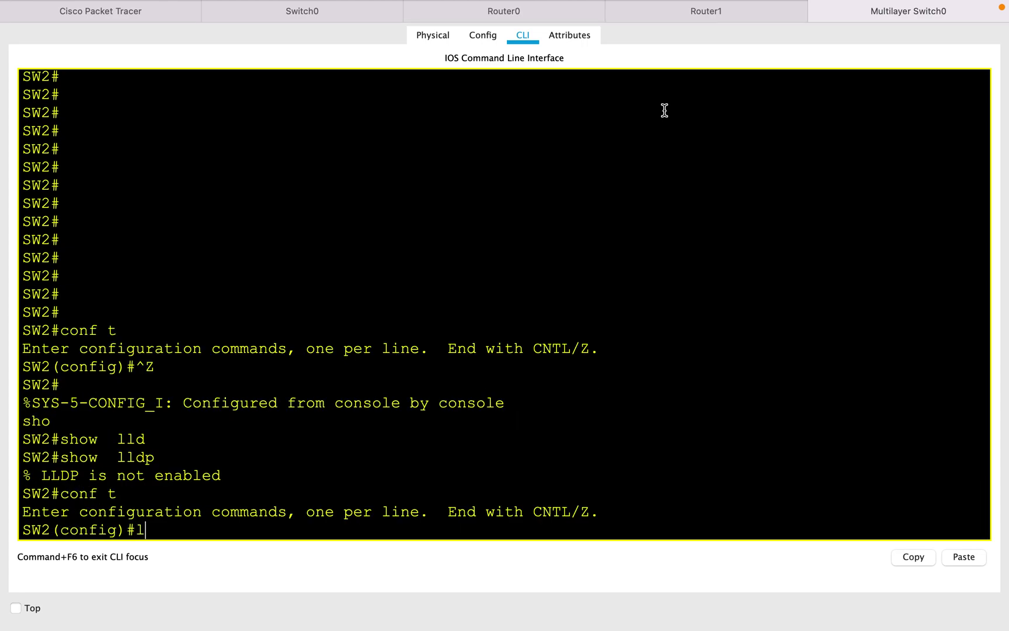
key(Tab)
text(ru)
key(Tab)
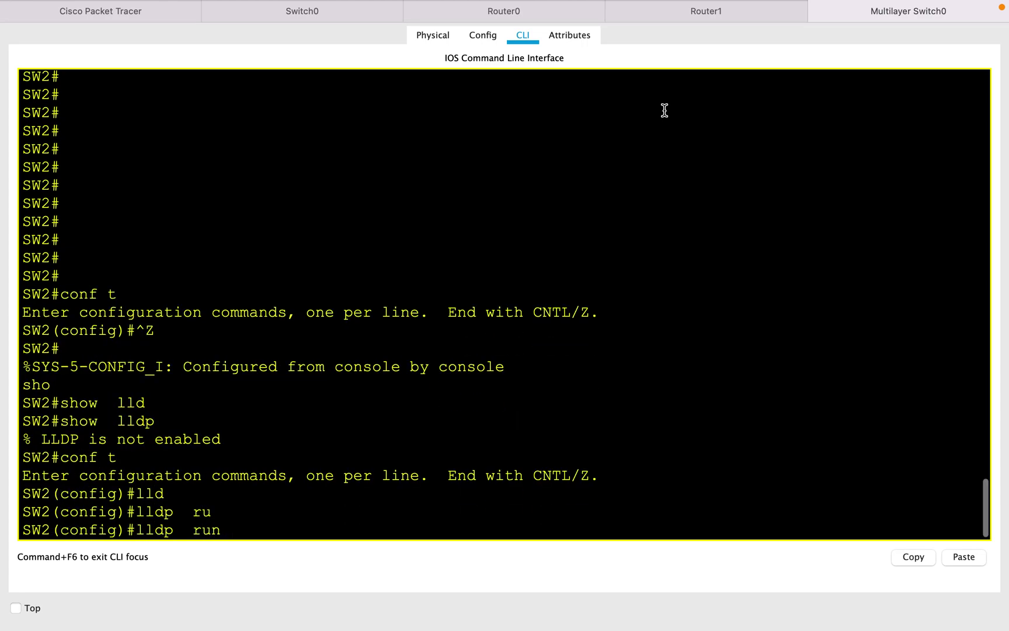
key(Return)
key(ctrl+z)
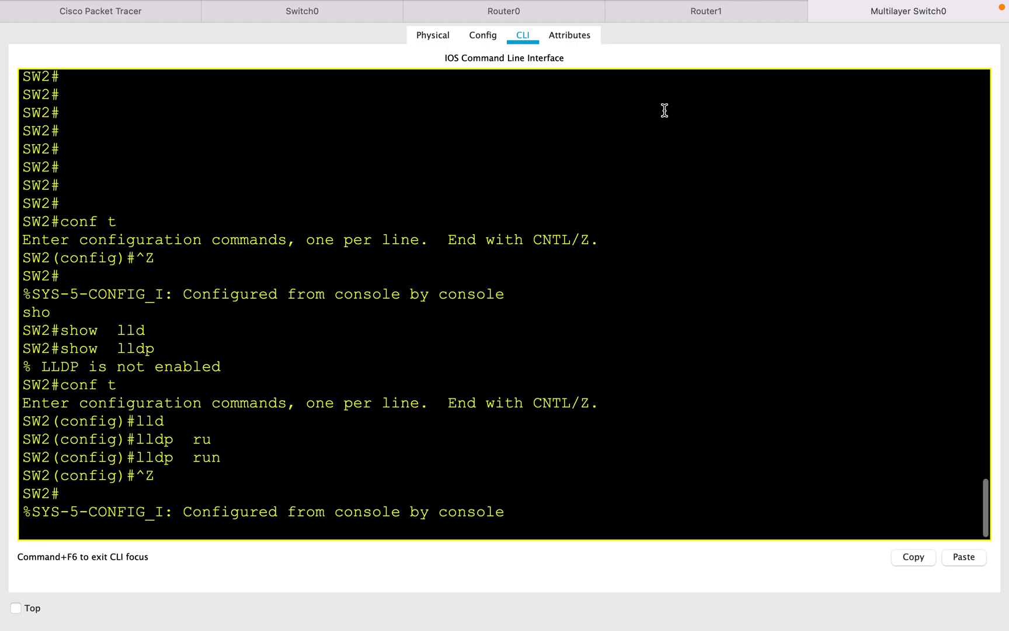
List SW2's LLDP neighbors and their detail, showing R2 on Fa0/1 via Gig0/0/1
text(sho)
key(Tab)
text(lld)
key(Tab)
text(nei)
key(Tab)
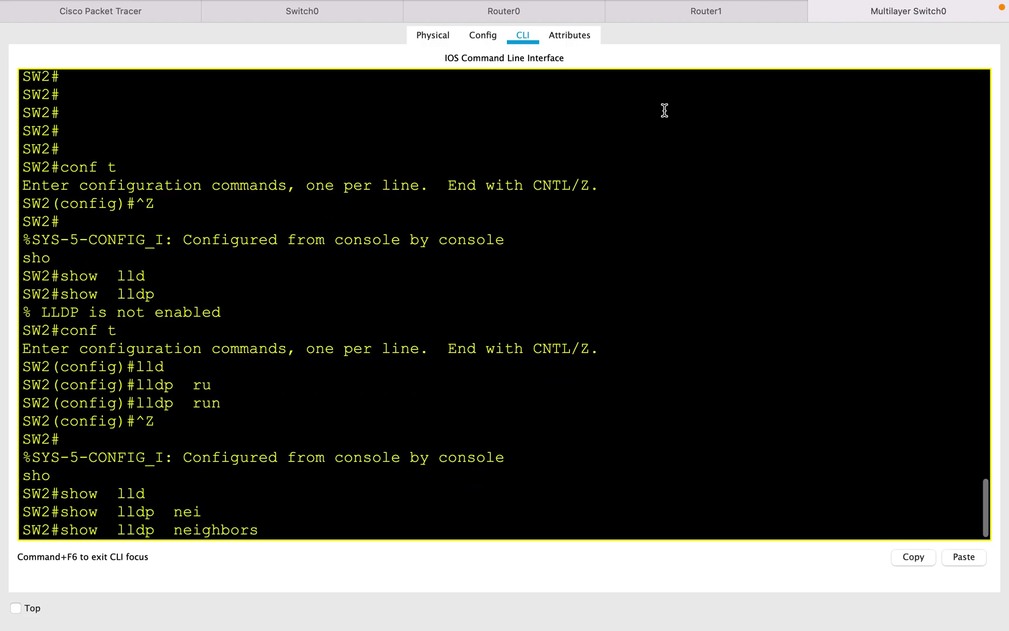
key(Return)
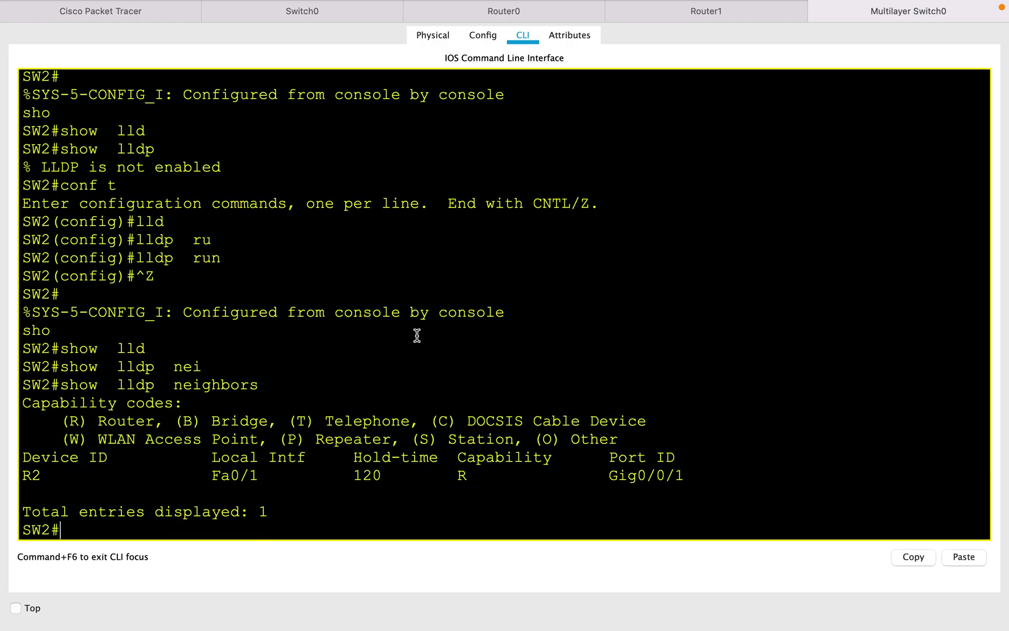
key(Up)
text(d)
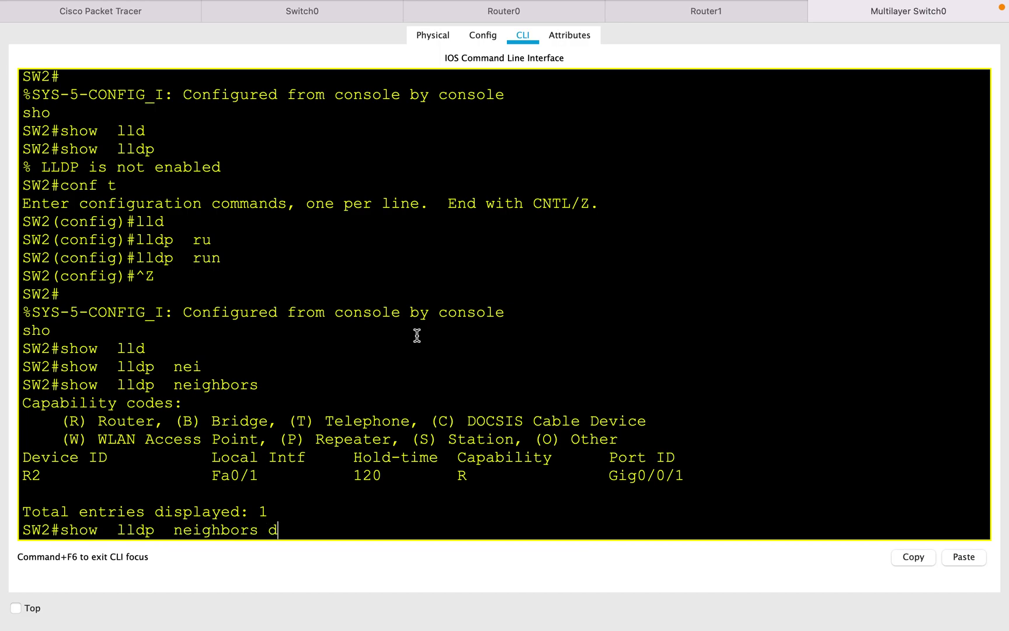
text(et)
key(Tab)
key(Return)
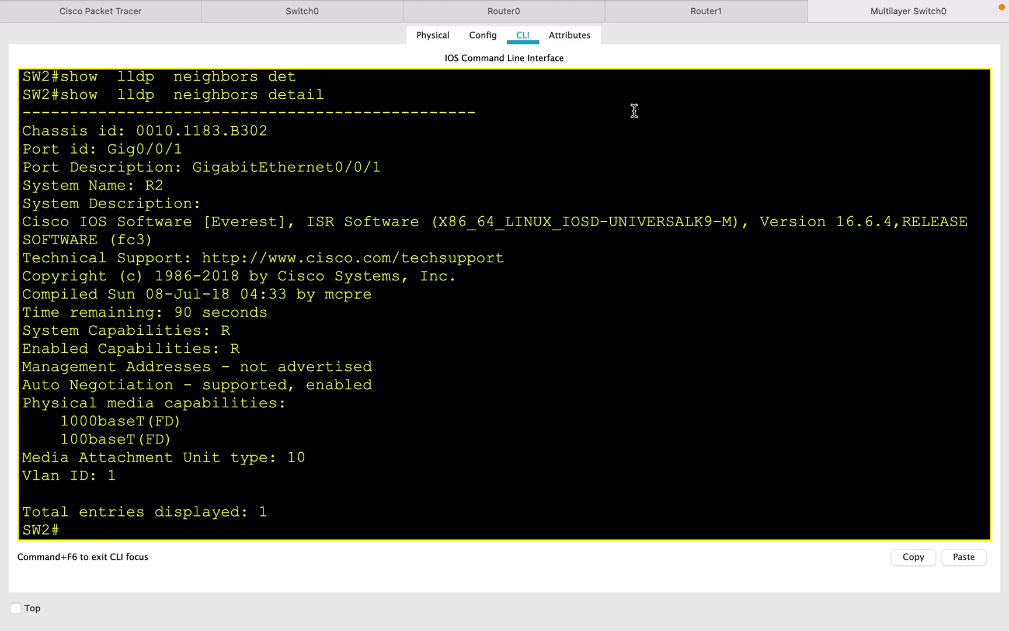
click(736, 15)
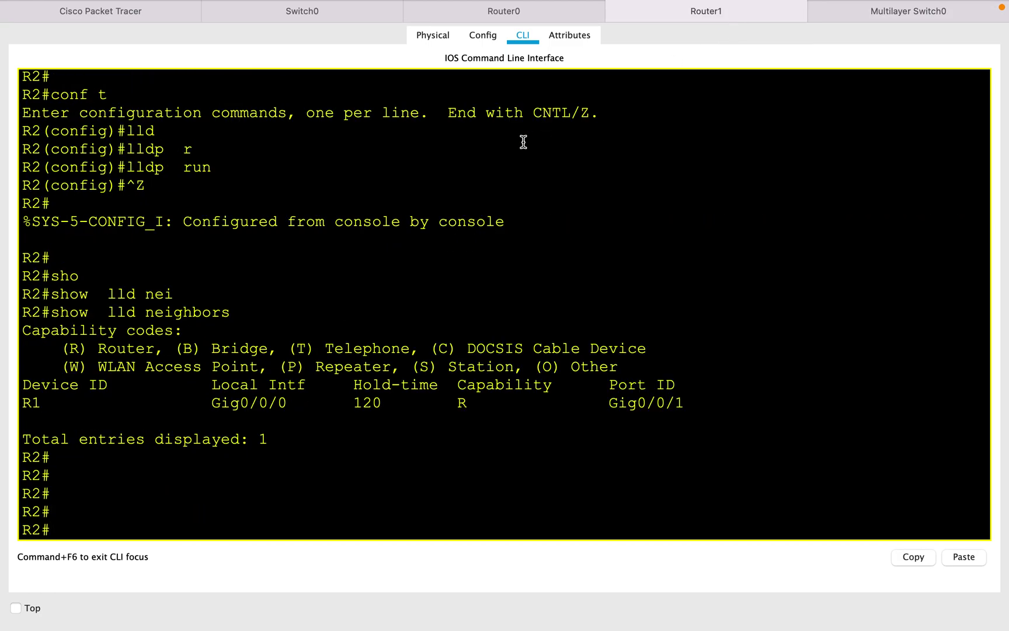
Rerun 'show lldp neighbors' on R2, now listing SW2 via Gig0/0/1 alongside R1
key(Up)
key(Return)
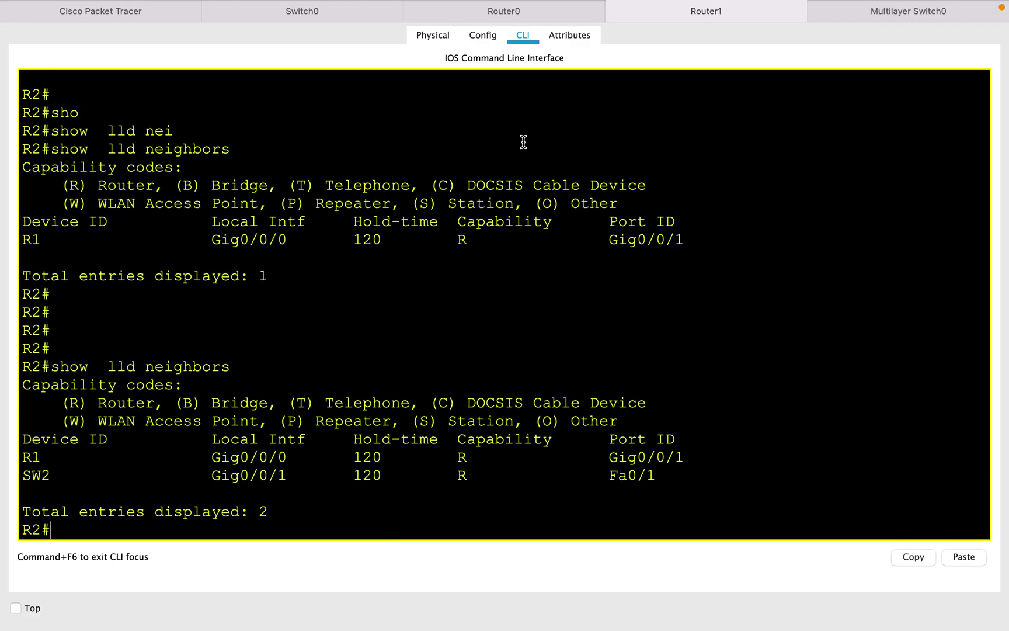
click(497, 33)
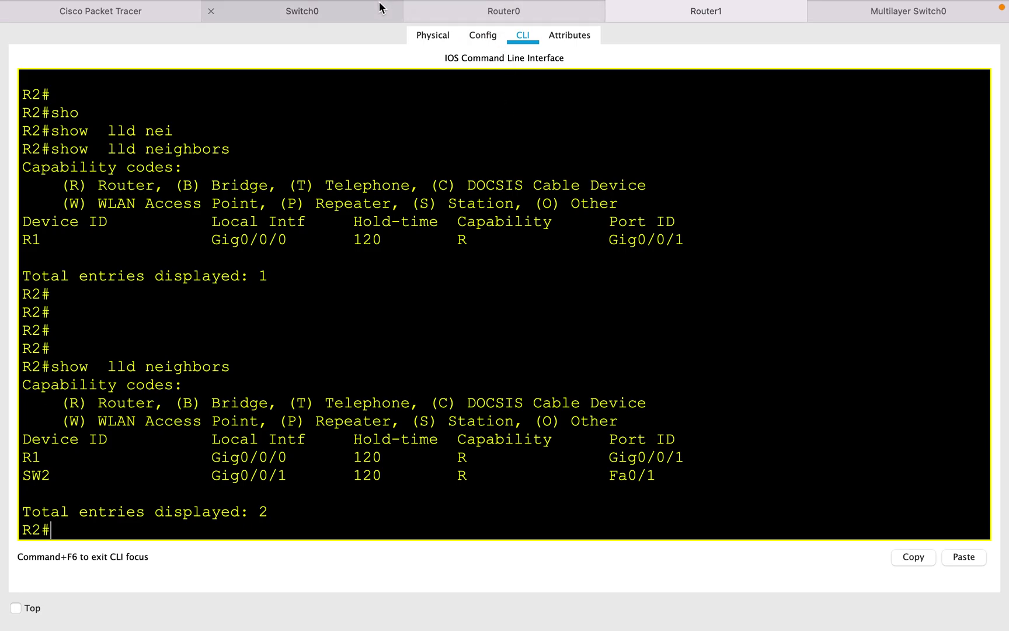
click(464, 16)
Rerun 'show lldp neighbors' on R1 twice to confirm R2 and SW1 are listed
key(Return)
key(Return)
key(Return)
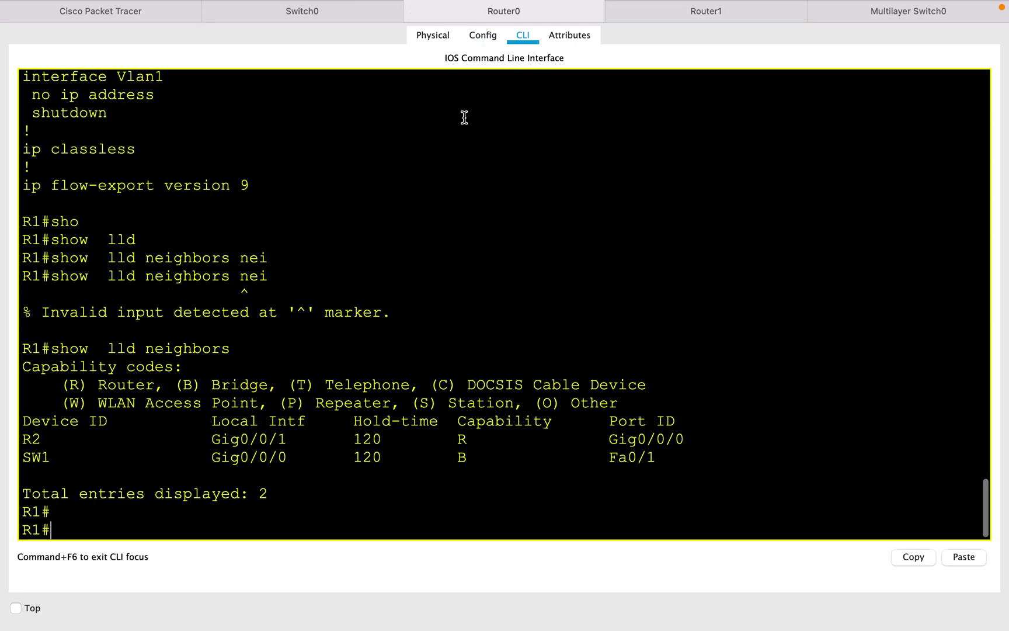
key(Up)
key(Return)
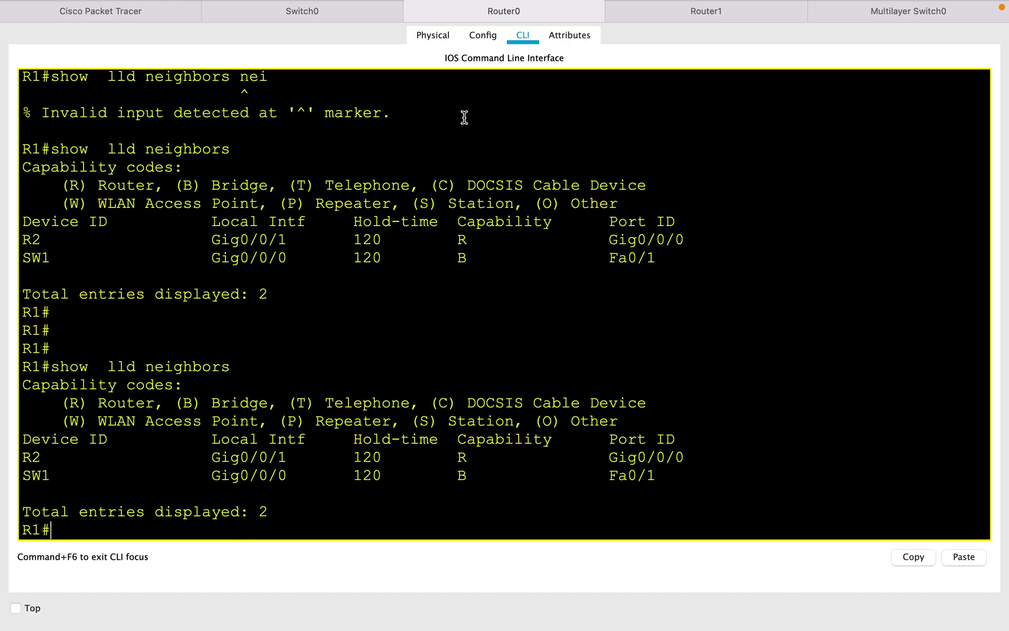
key(Up)
key(Return)
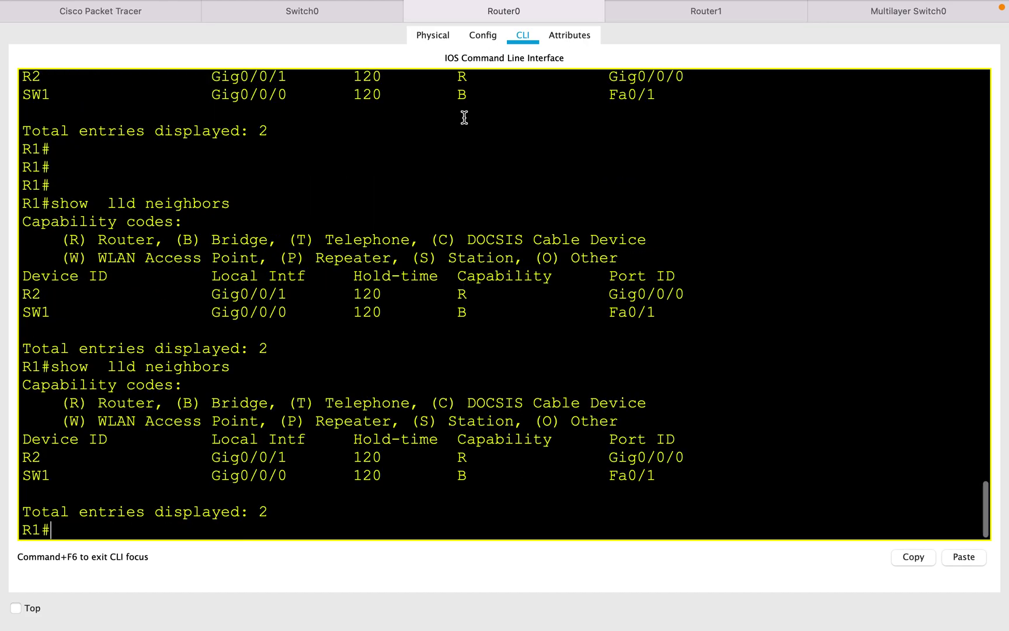
Run 'show lldp neighbors' on SW1, which lists only R1 on Fa0/1 via Gig0/0/0
click(316, 17)
text(sho)
key(Tab)
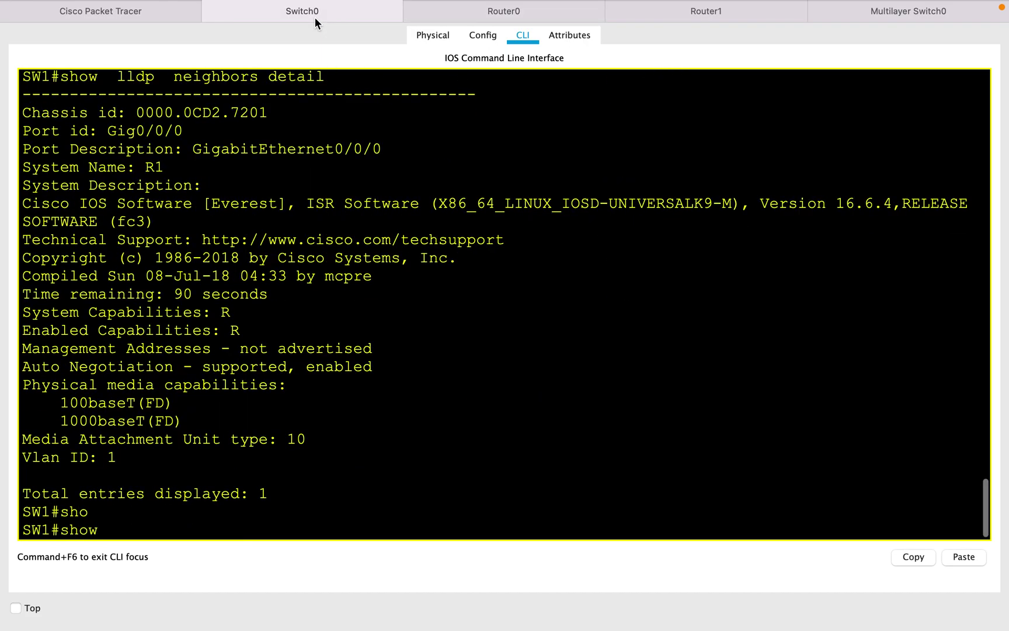
text(lld)
key(Tab)
text(nei)
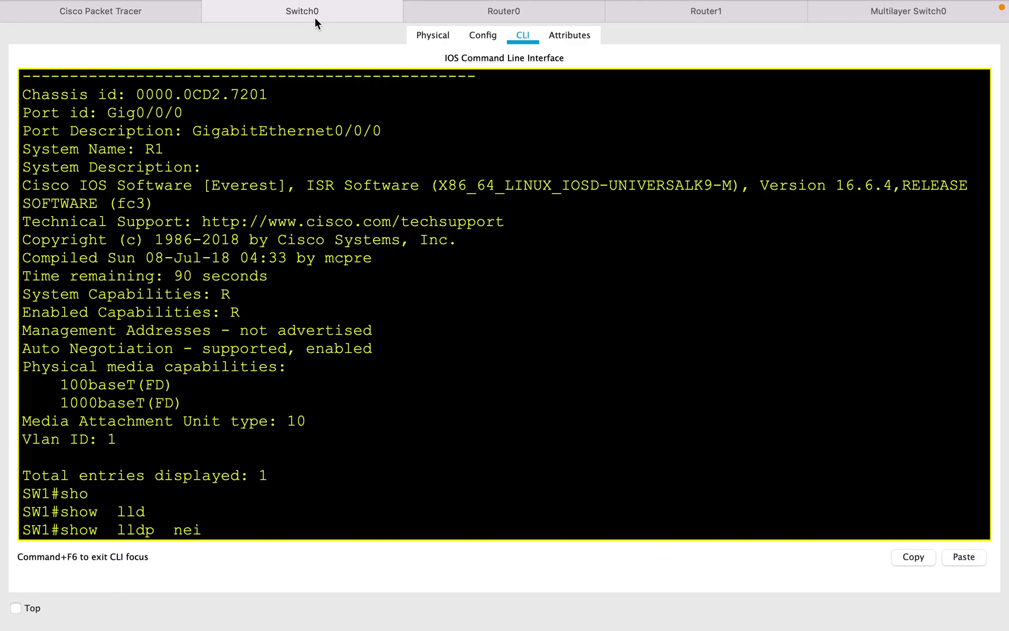
key(Tab)
key(Return)
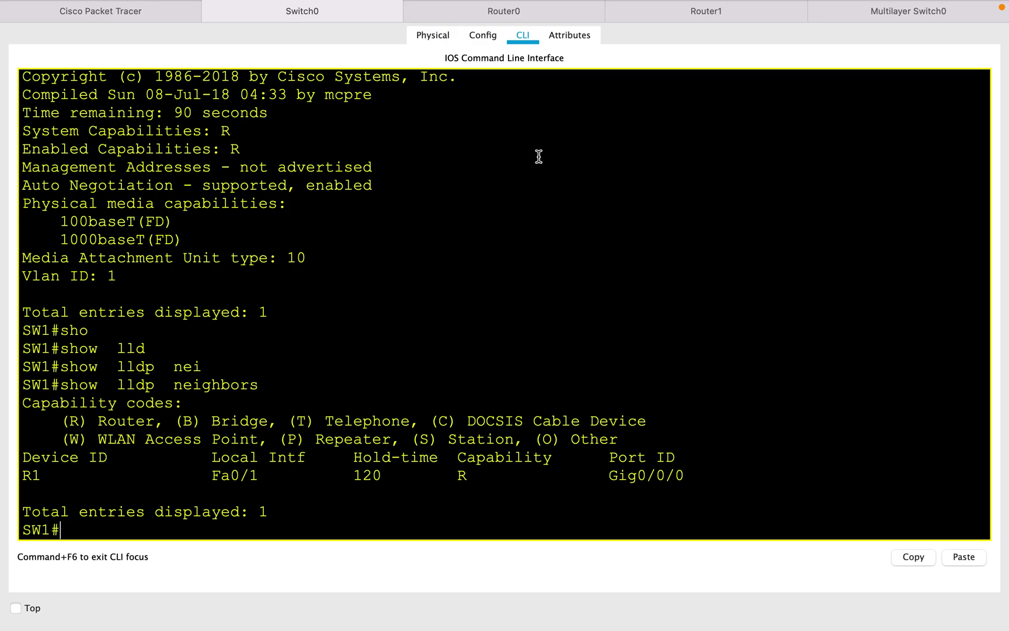
Rerun 'show lldp neighbors' on R1 while waiting for the SW1 entry to age out
click(489, 15)
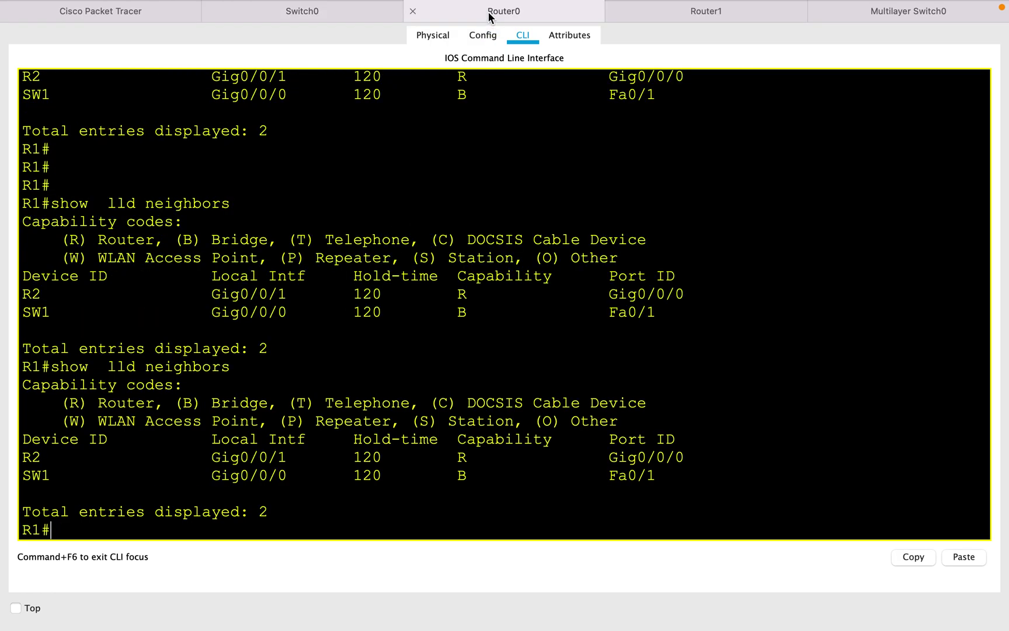
key(Up)
key(Return)
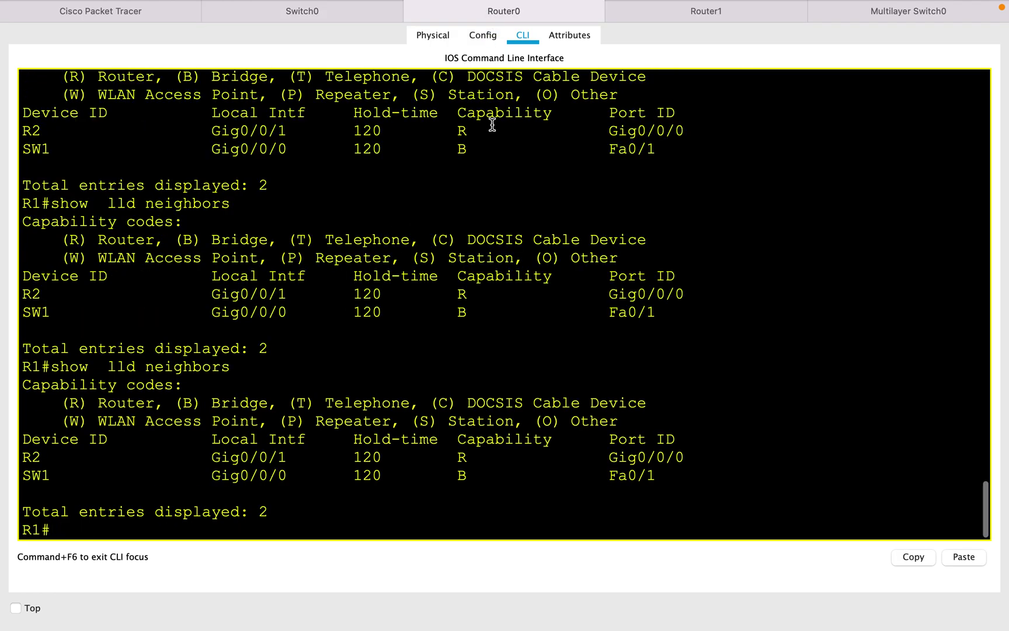
key(Up)
key(Down)
key(Up)
key(Down)
key(Up)
key(Down)
key(Up)
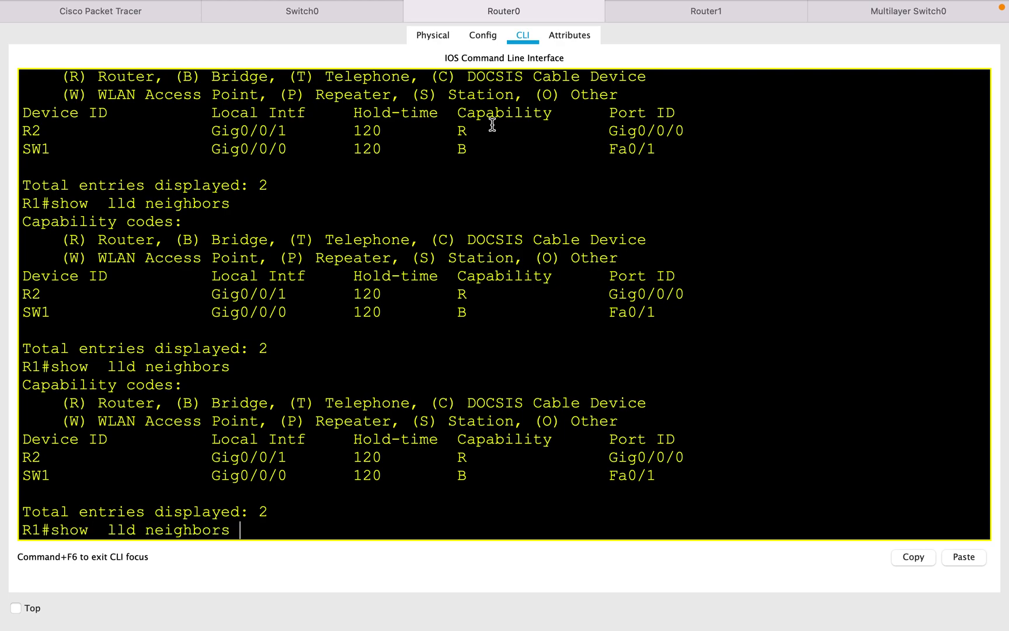
key(Down)
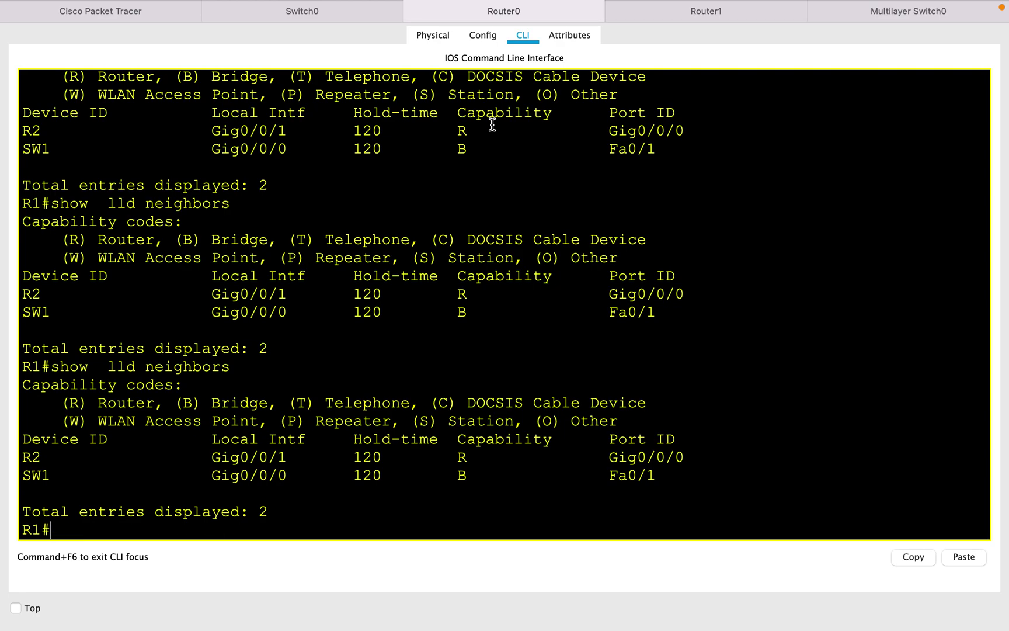
key(Up)
key(Down)
Recheck R1's LLDP neighbors to confirm SW1 is gone and only R2 on Gig0/0/1 remains
key(Up)
key(Return)
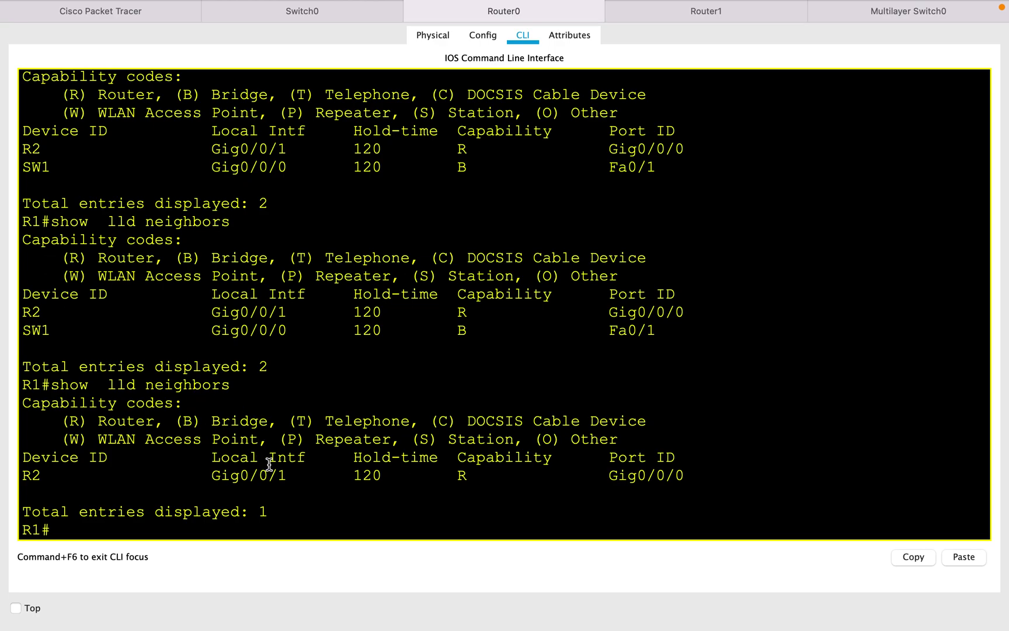
key(Up)
key(Return)
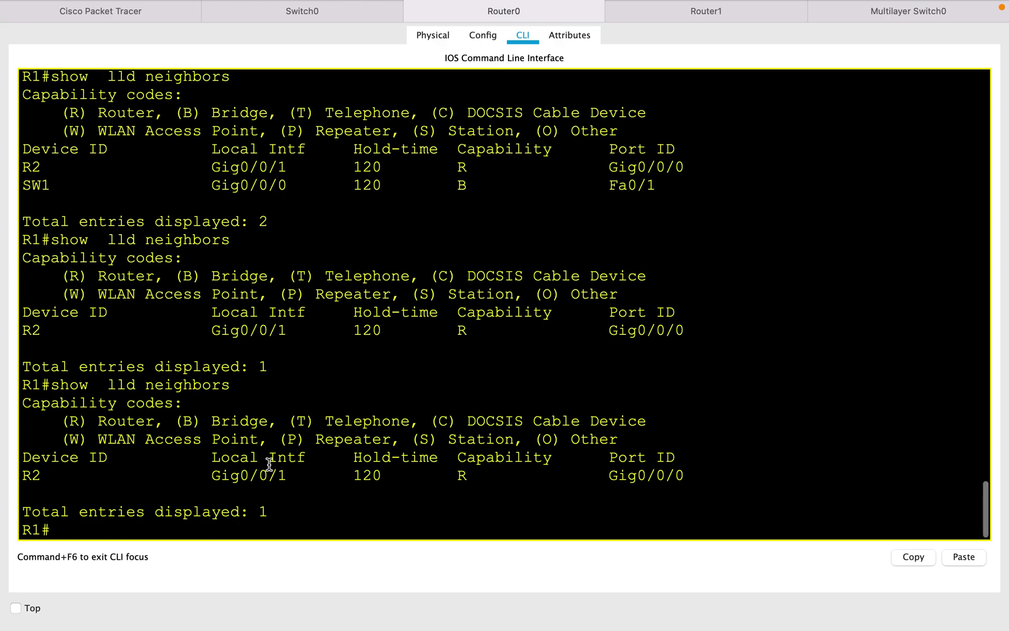
Rerun 'show lldp neighbors' on SW1, confirming 0 entries with R1 gone
click(322, 7)
key(Up)
key(Return)
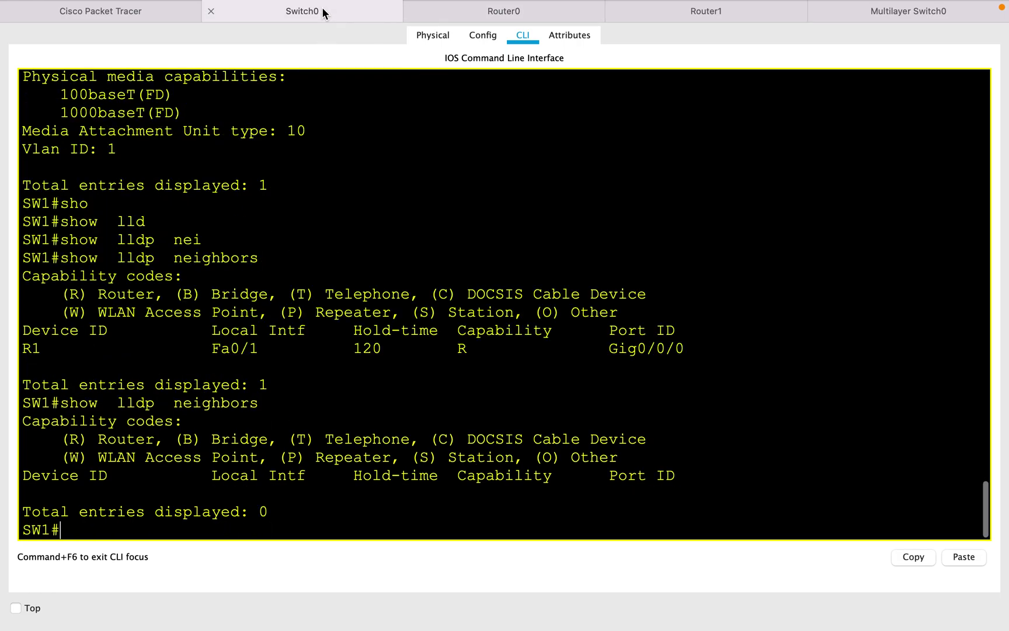